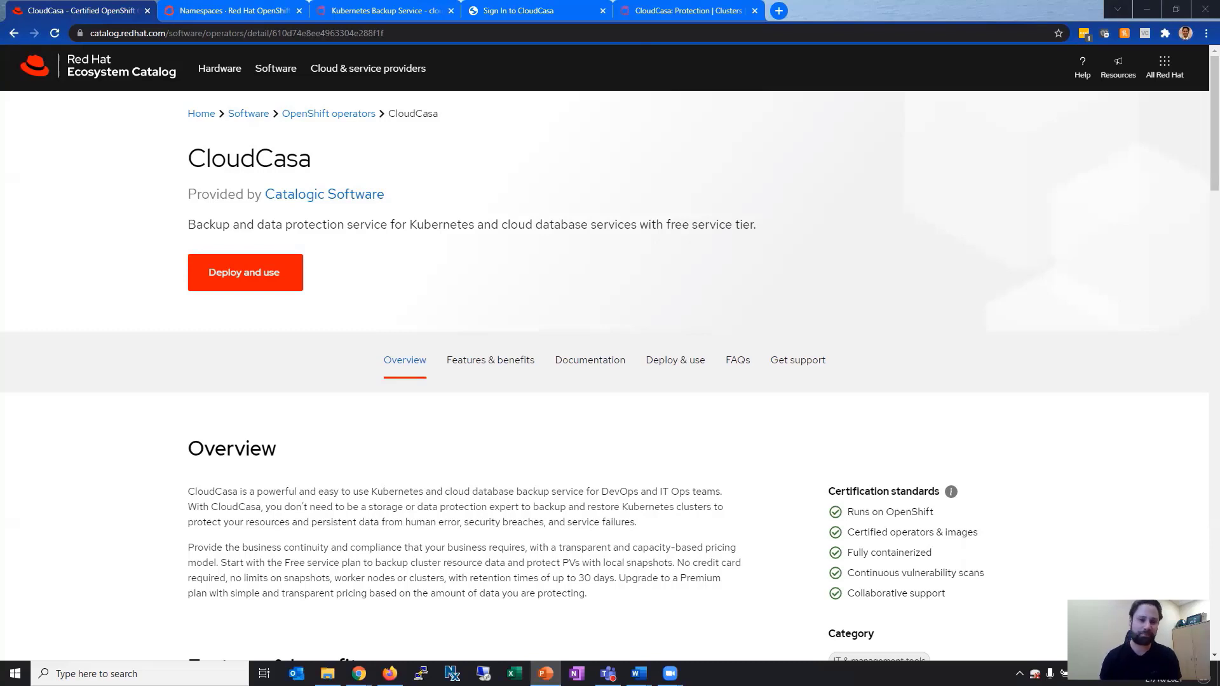
Switch to the OpenShift console and create a namespace named cloudcasa-operator.
key(ctrl+Tab)
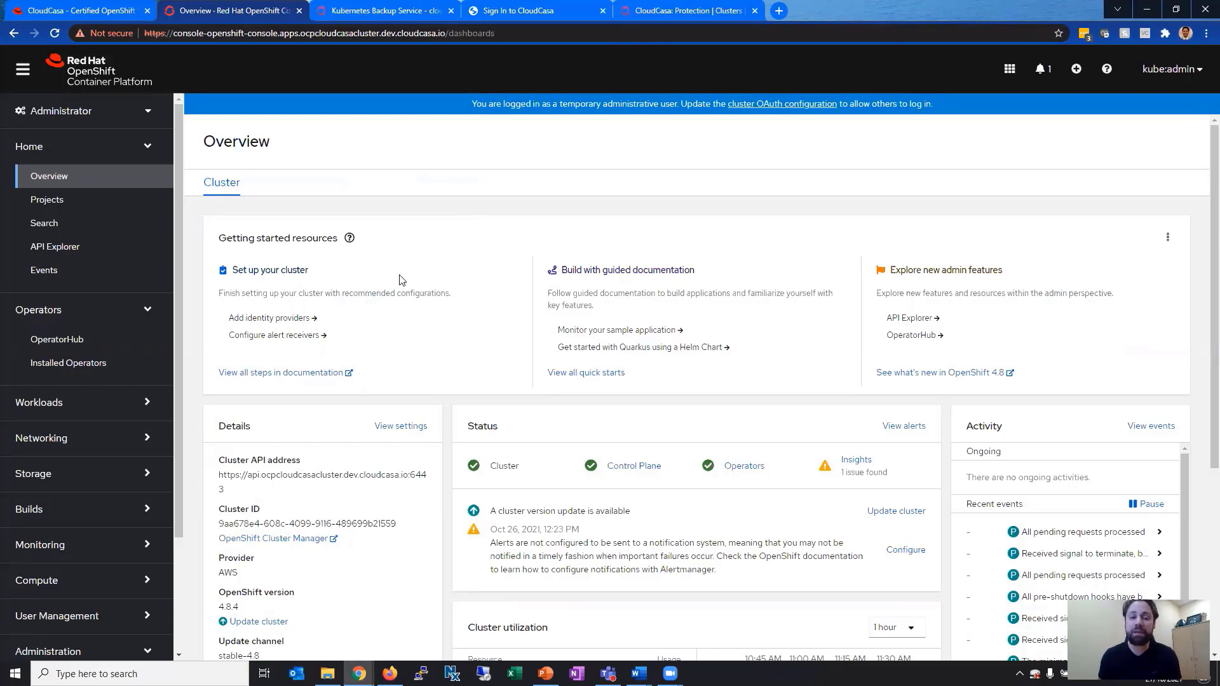
scroll(152, 369, down, 1)
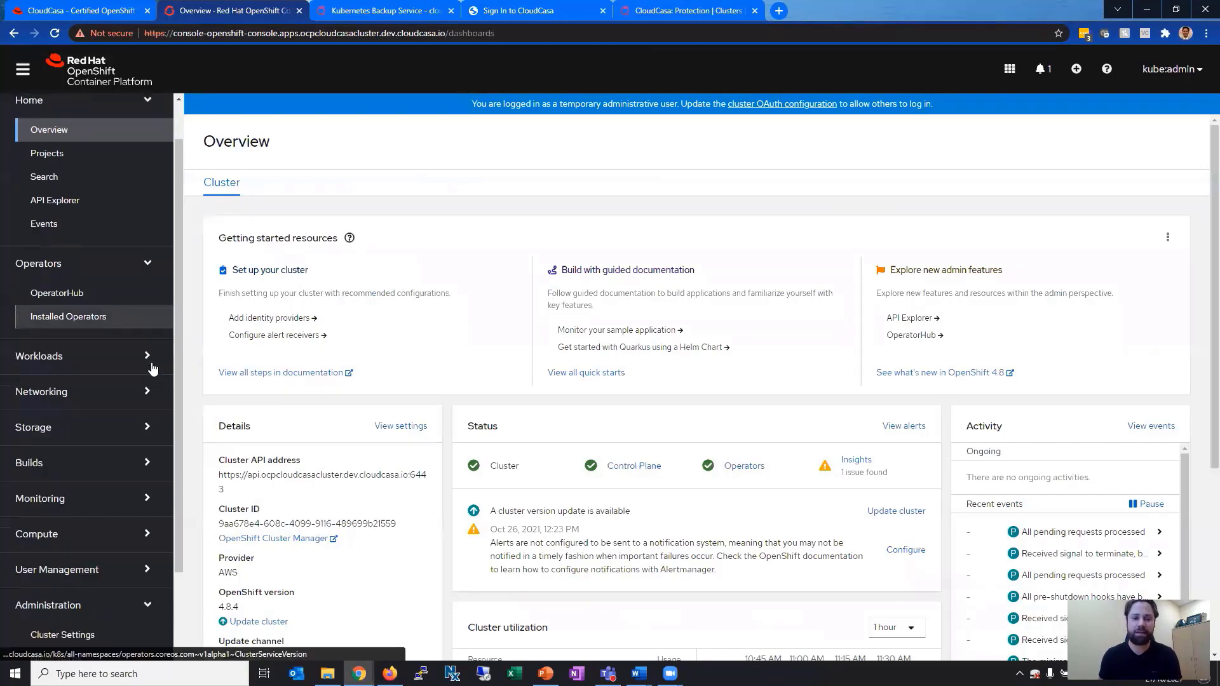
scroll(152, 368, down, 2)
scroll(150, 374, up, 1)
scroll(96, 534, down, 1)
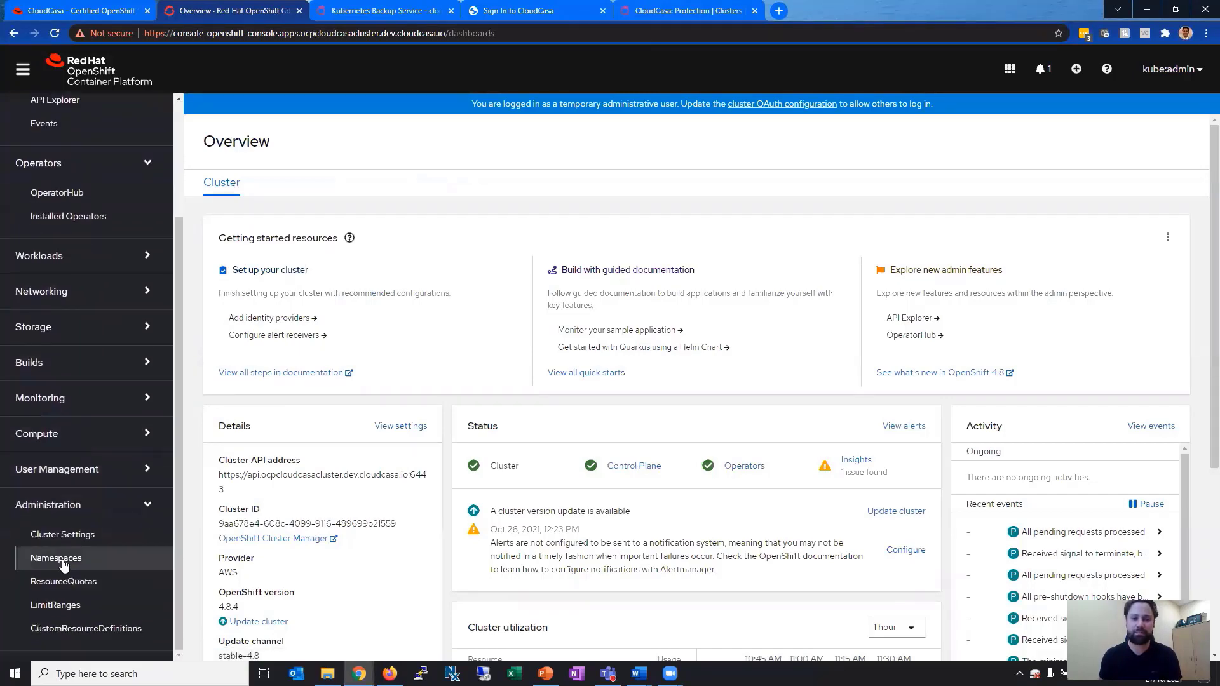
click(65, 565)
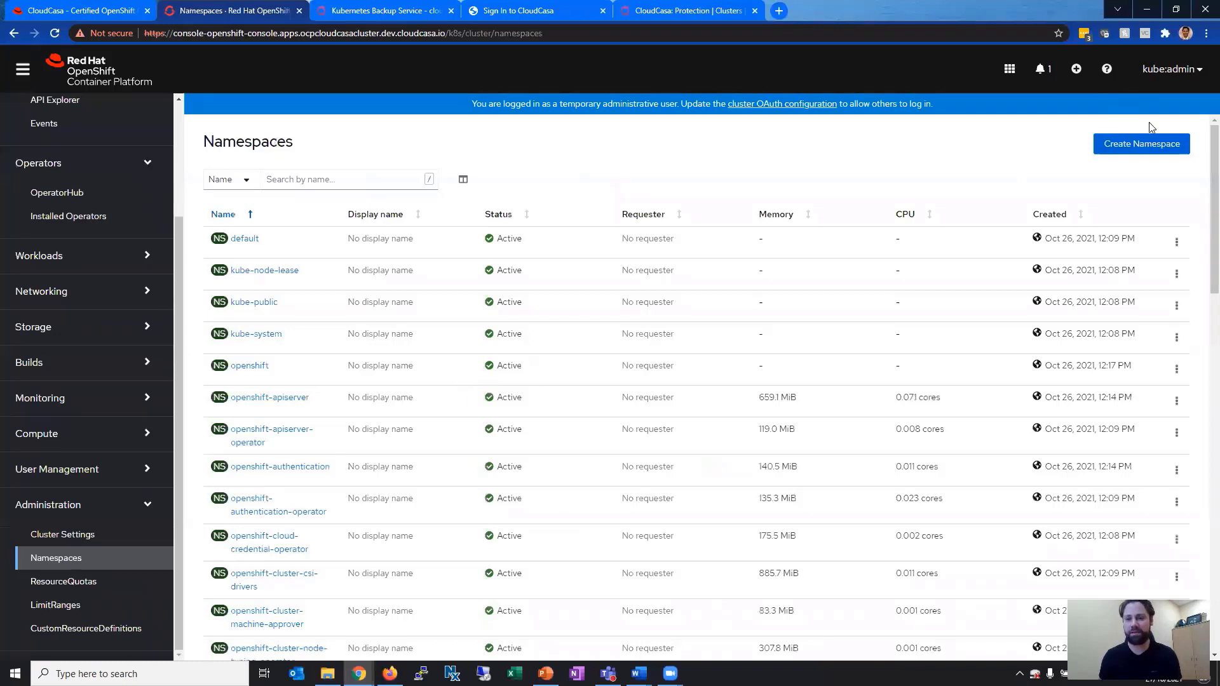
click(1143, 144)
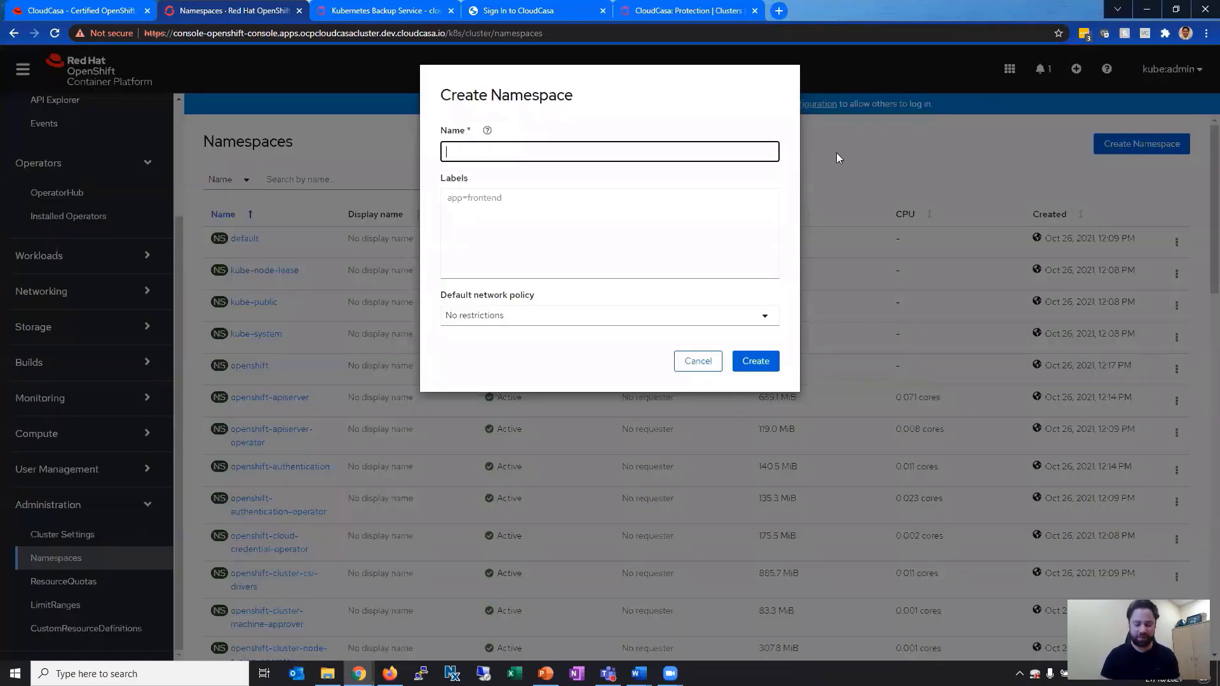
text(cloudcasa)
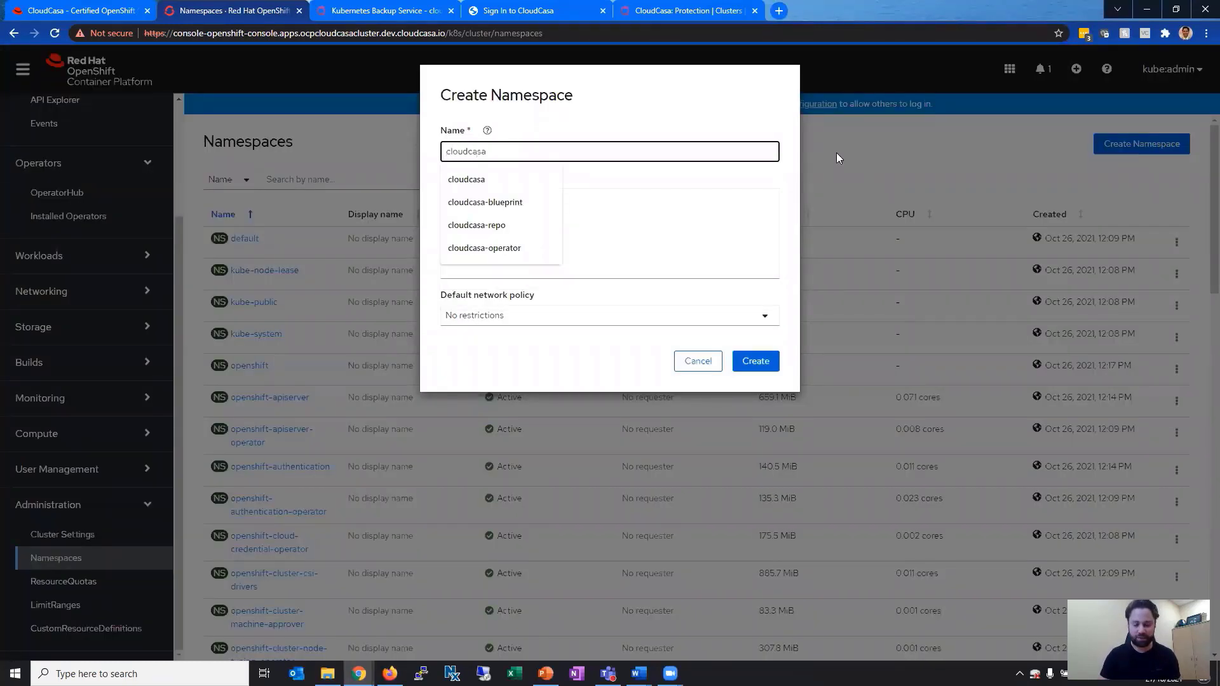
text(-operator)
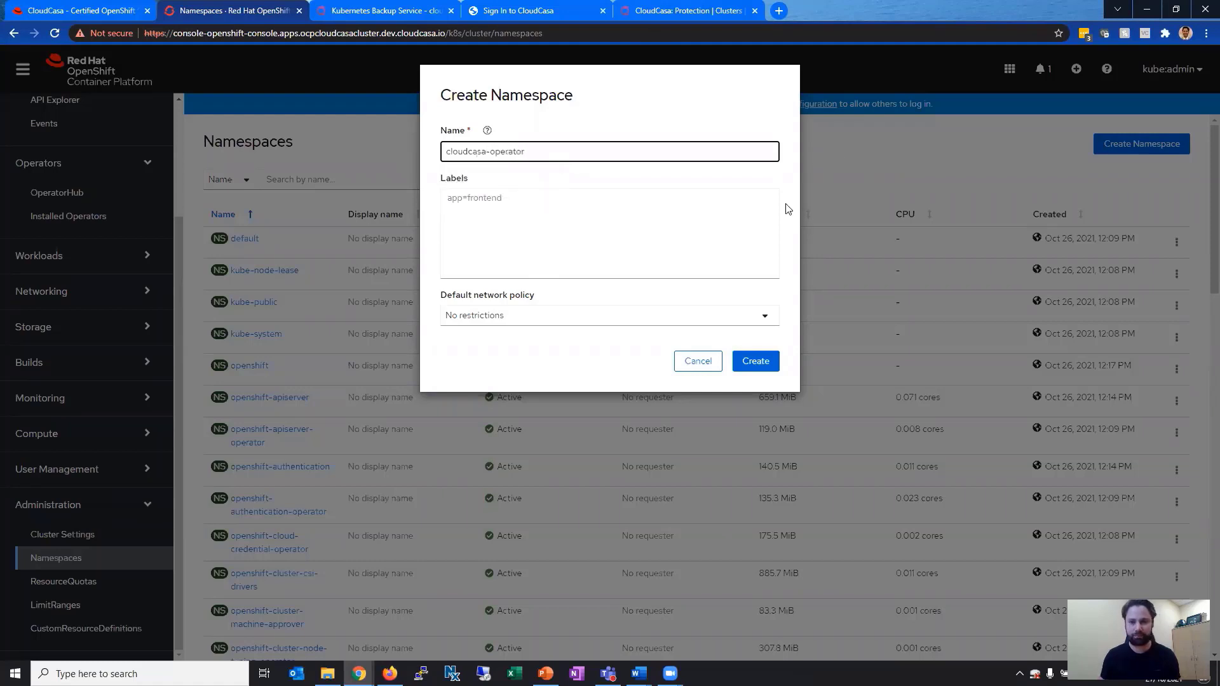
click(760, 363)
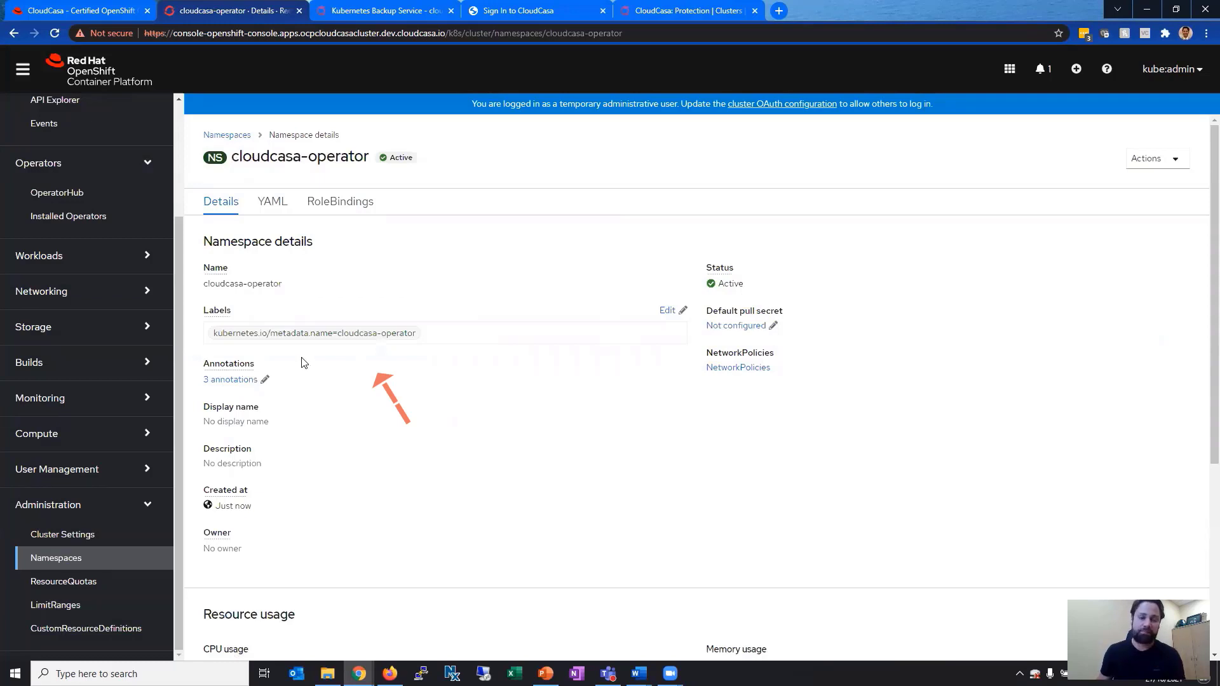
Search OperatorHub for cloudcasa and review the CloudCasa operator's installation instructions.
click(69, 198)
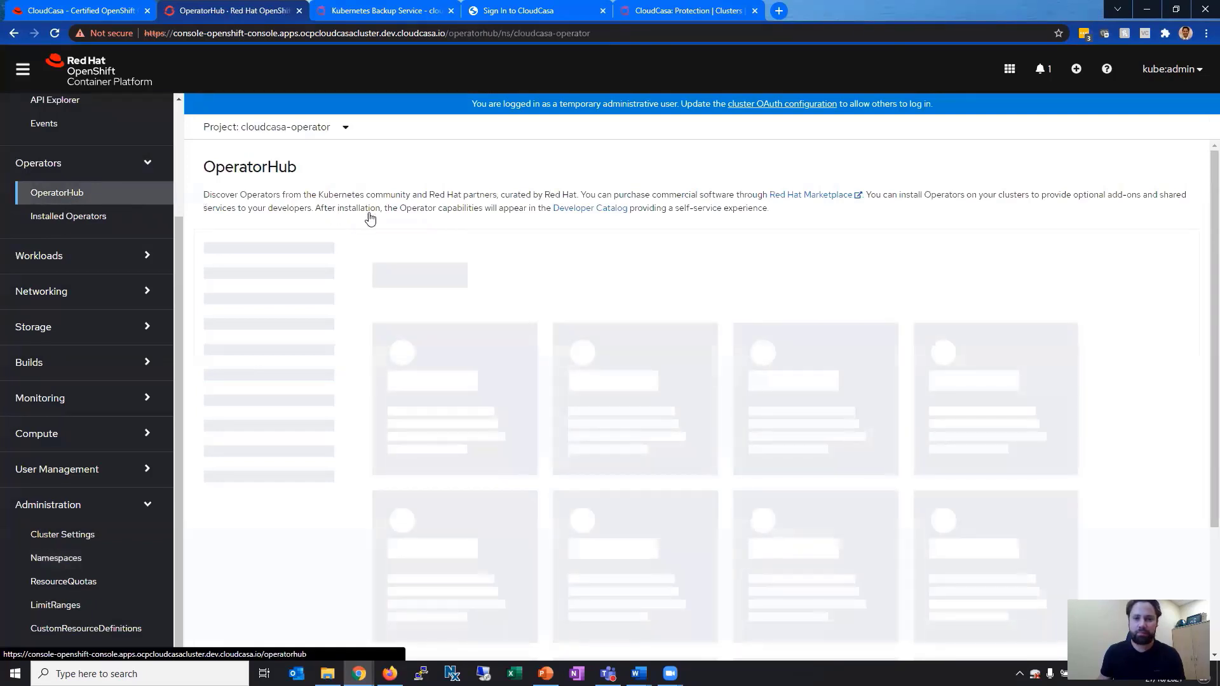
click(429, 277)
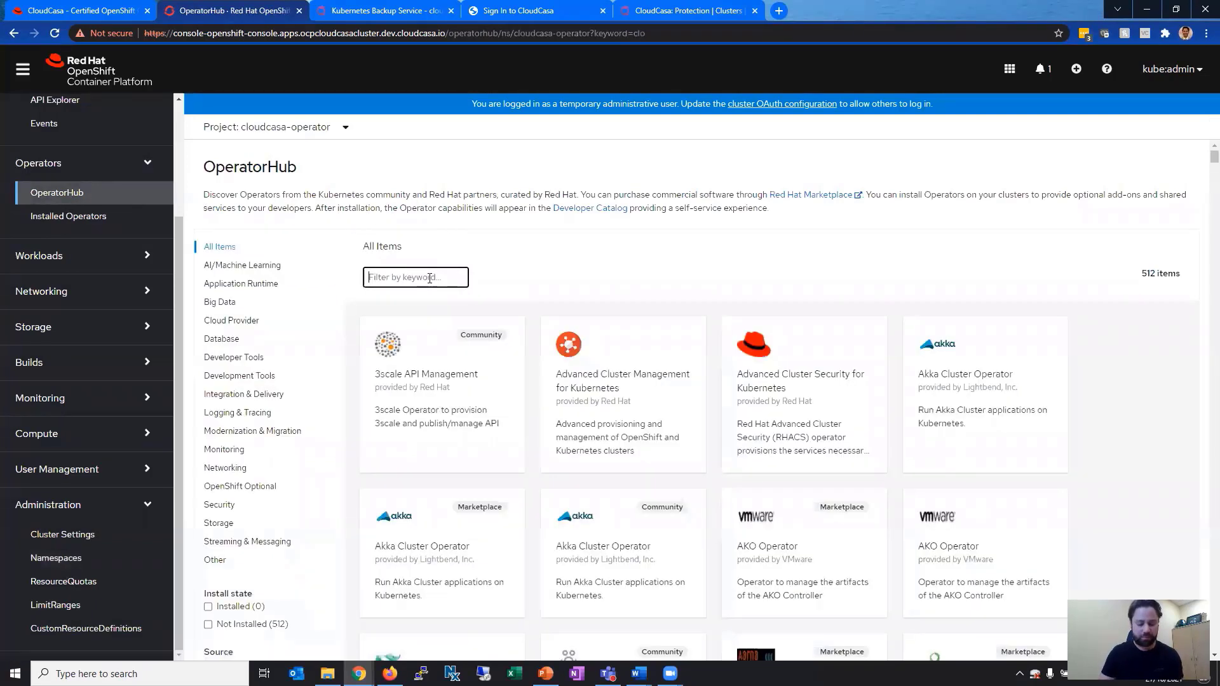
text(cloudcasa)
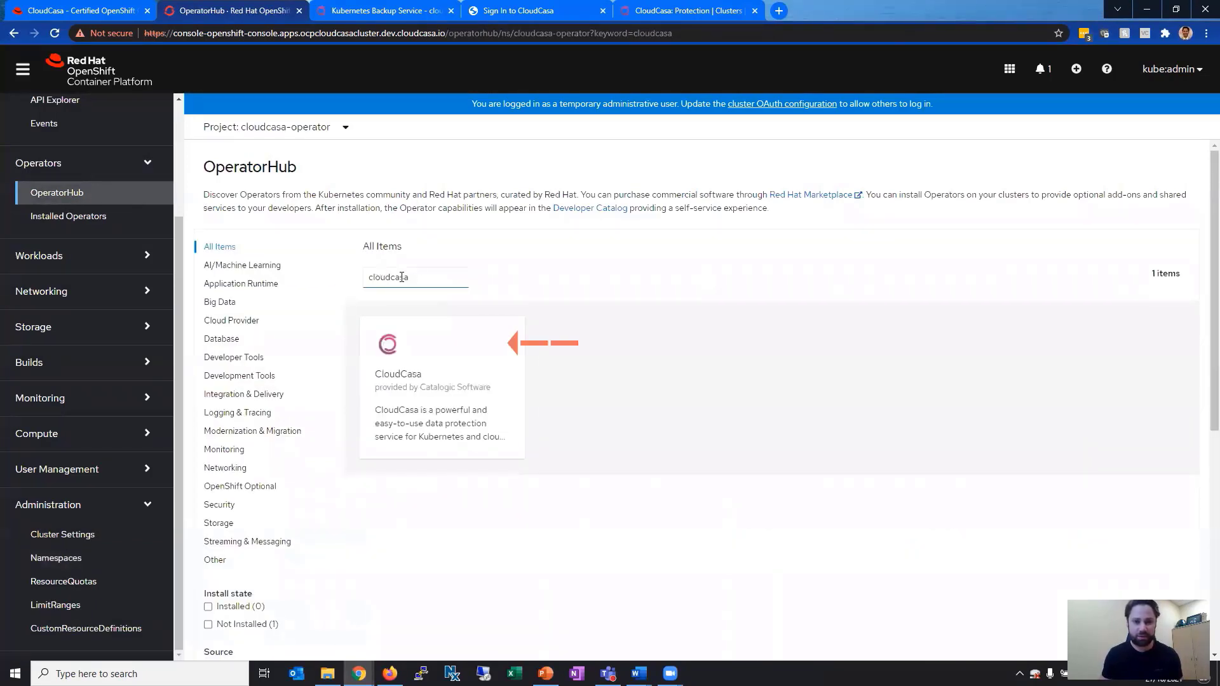
click(465, 362)
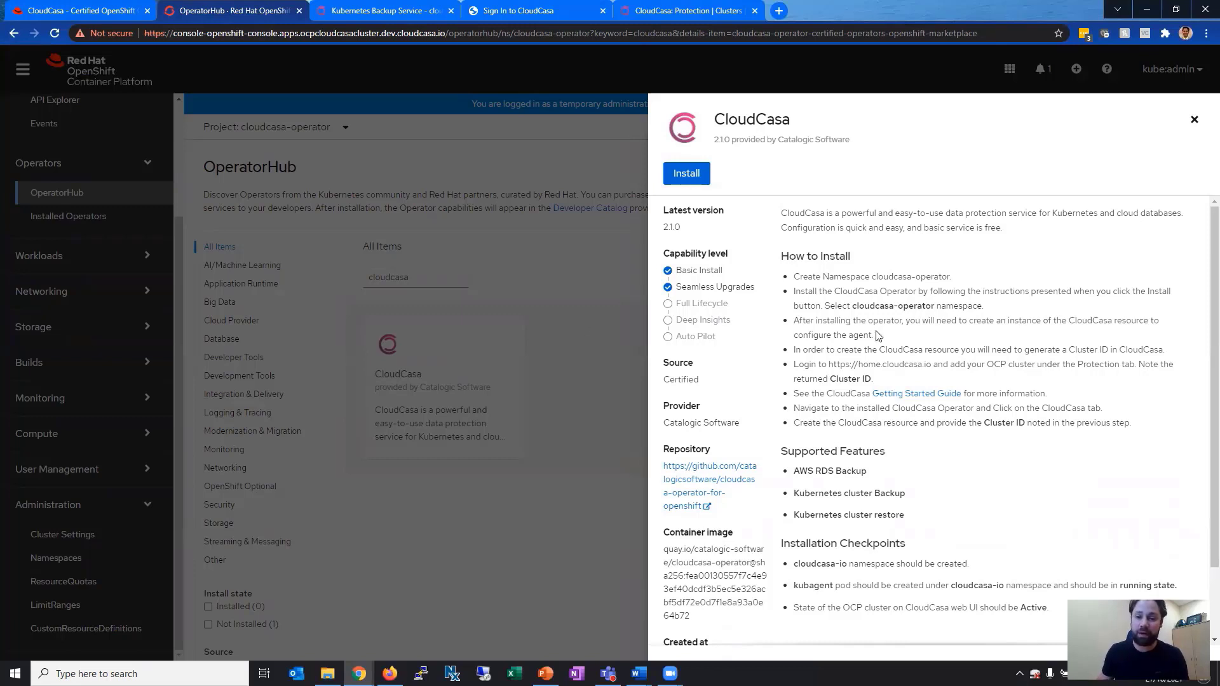
scroll(875, 334, down, 1)
scroll(859, 335, up, 1)
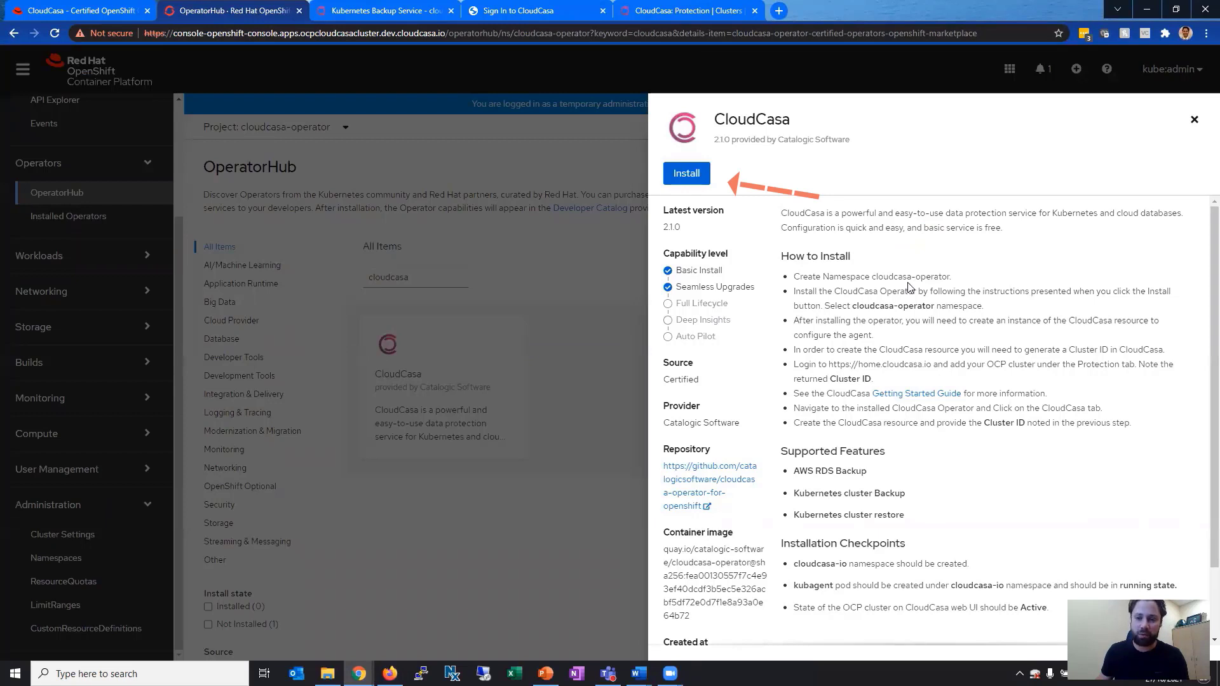
Install the CloudCasa operator in a specific namespace, cloudcasa-operator, with the alpha update channel and automatic update approval.
click(675, 167)
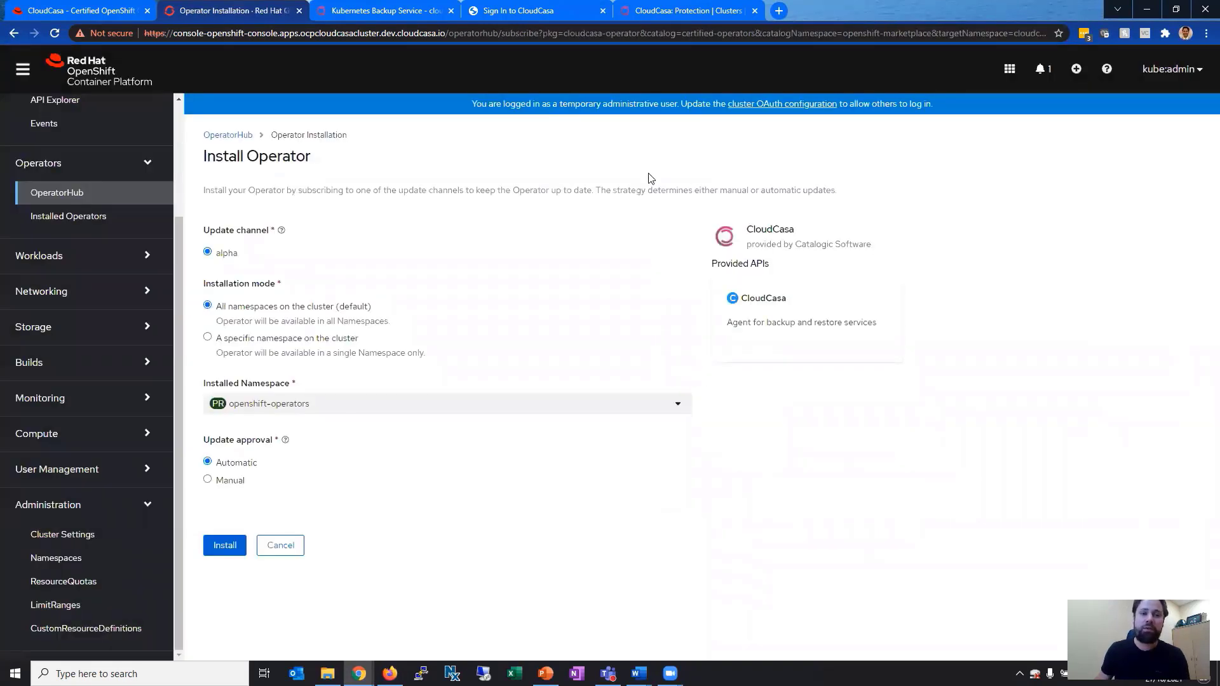
click(305, 341)
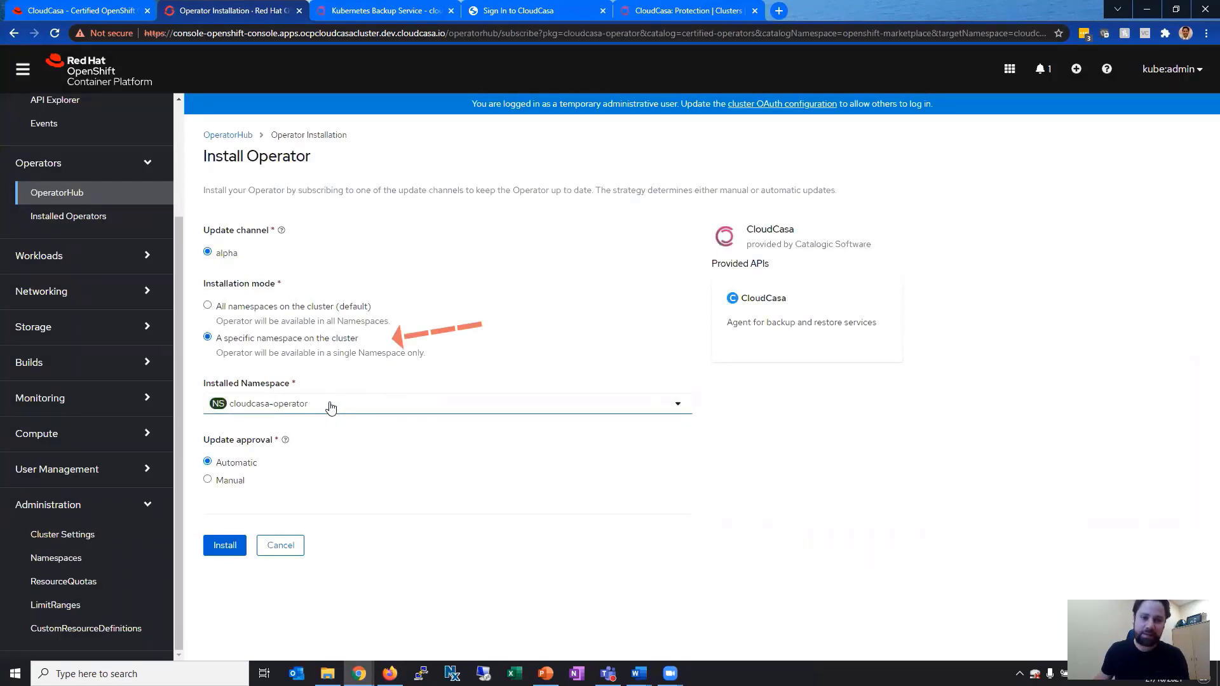
click(217, 551)
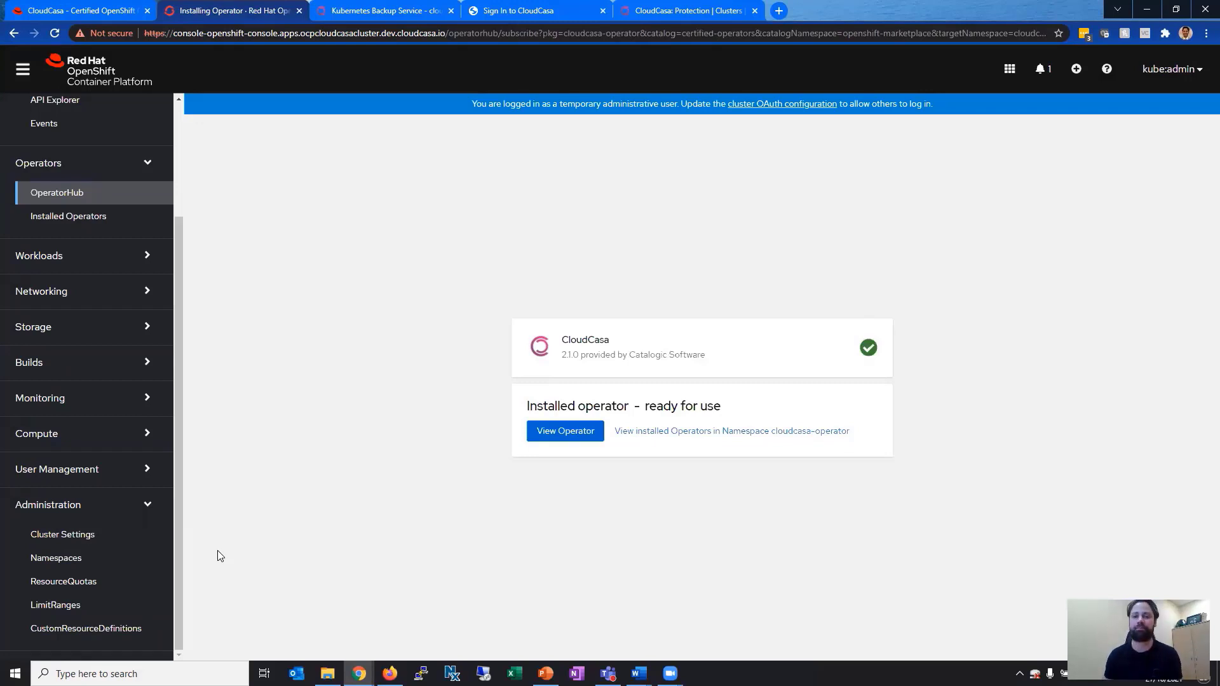
View the installed CloudCasa operator and examine its installation status, deployments and ClusterServiceVersion details.
click(539, 439)
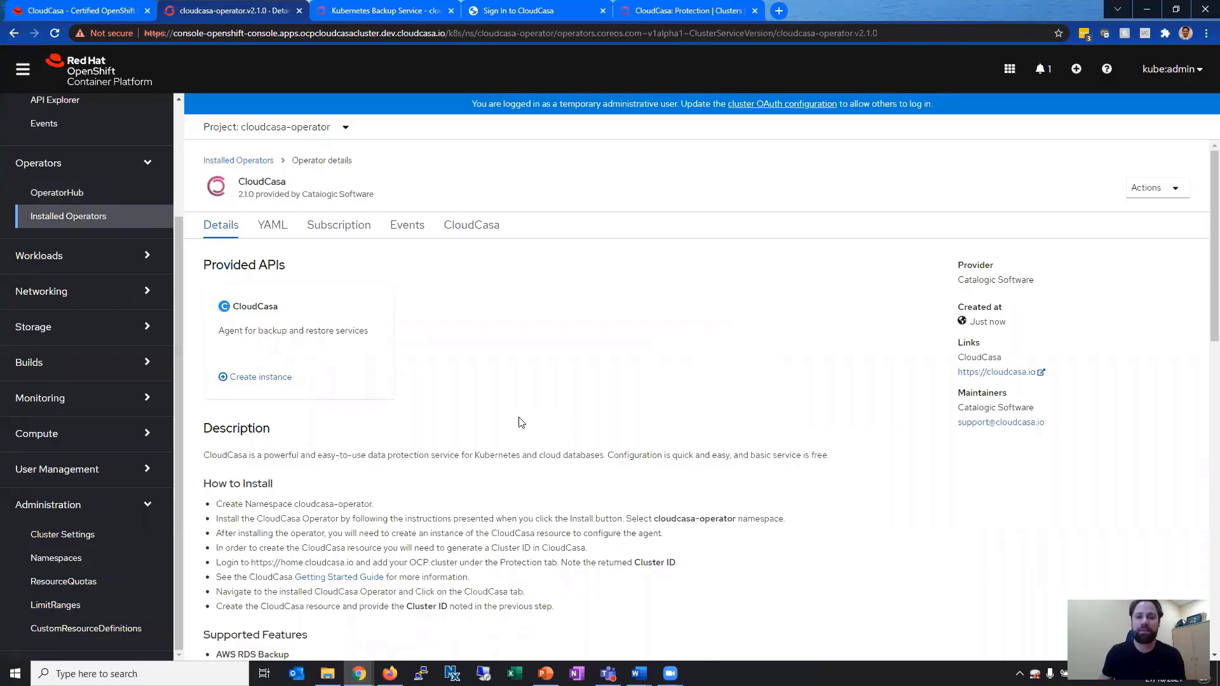
scroll(519, 418, down, 9)
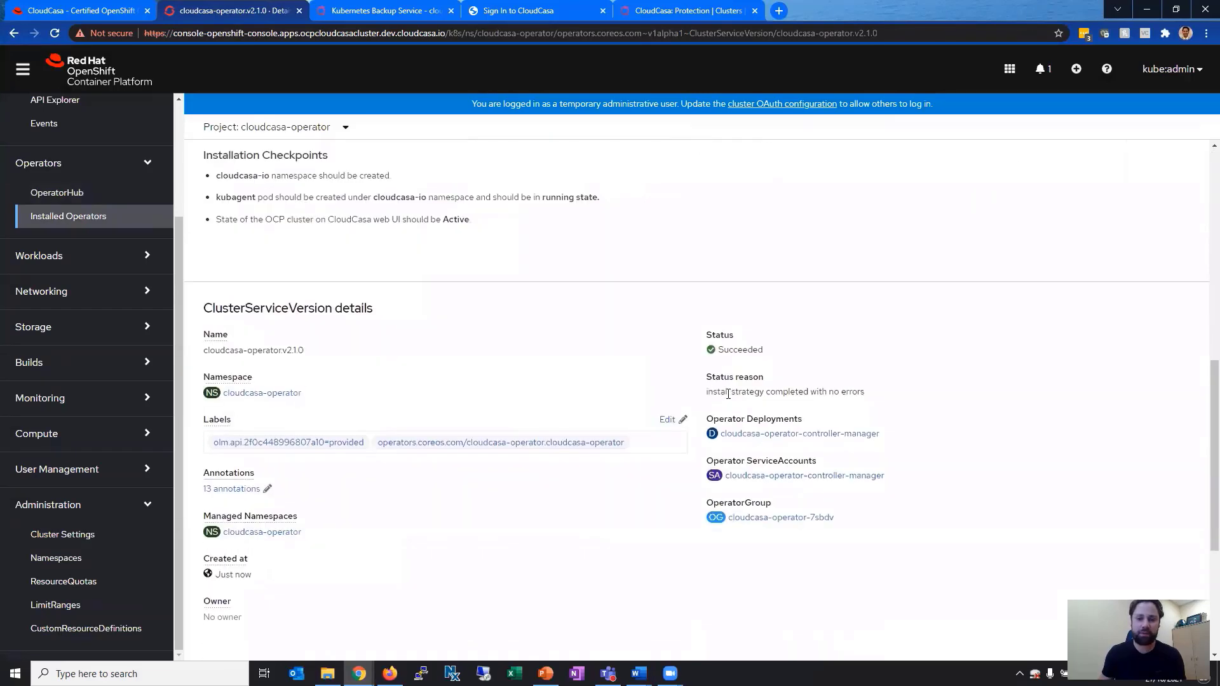
scroll(751, 333, down, 2)
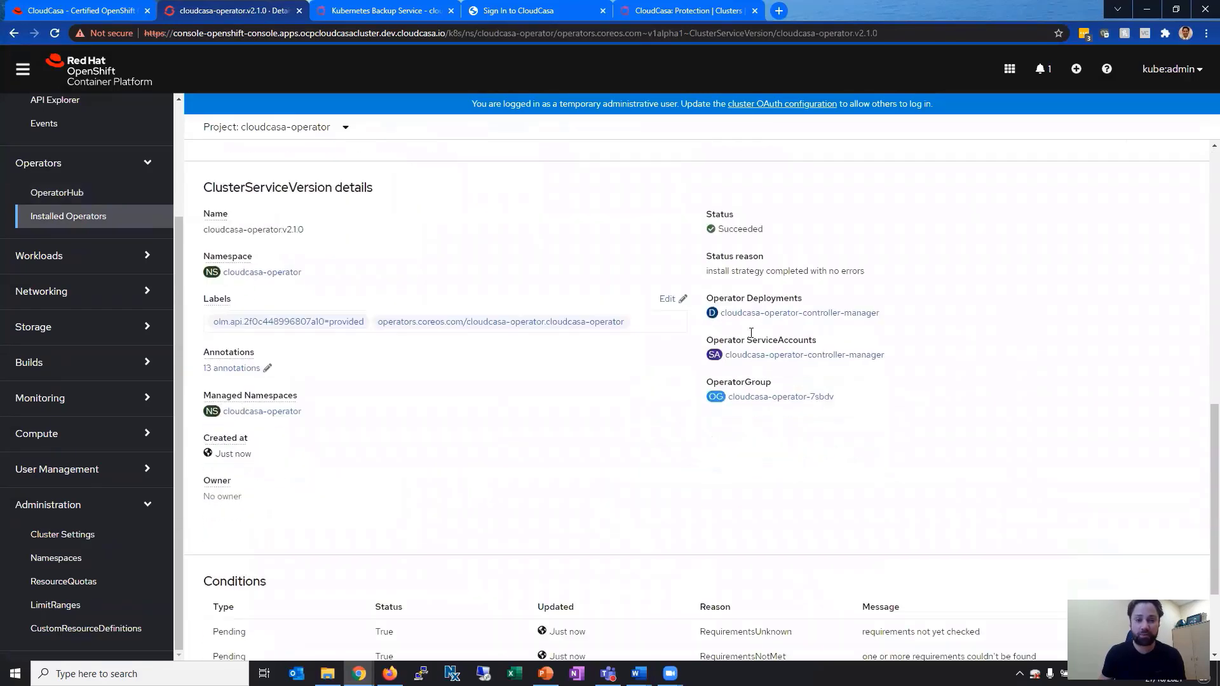
scroll(697, 428, up, 5)
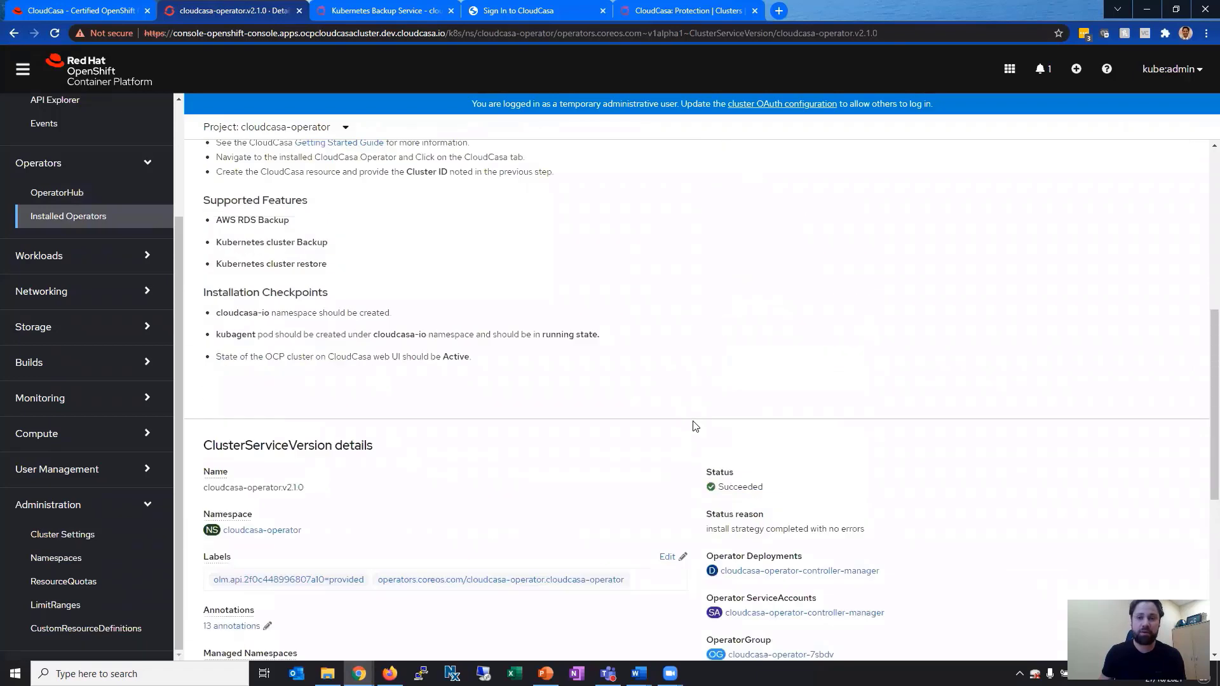
scroll(696, 425, up, 7)
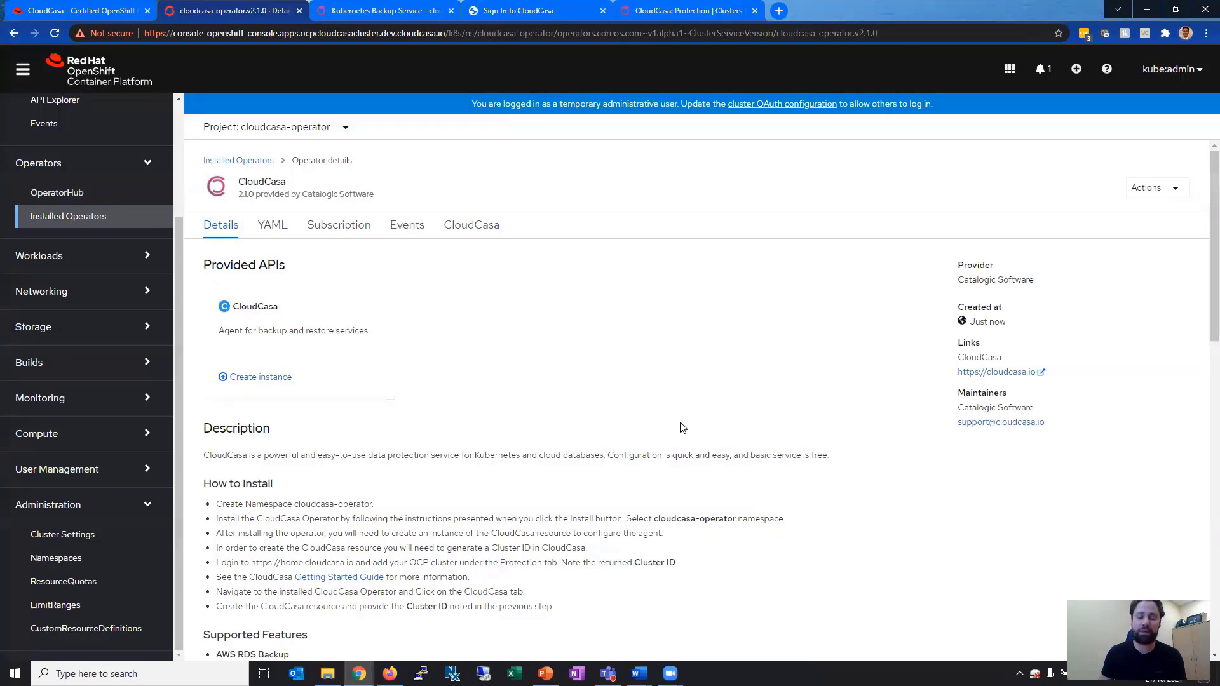
Switch to the CloudCasa site and its sign-in page, and view the protected clusters in the web app.
click(419, 28)
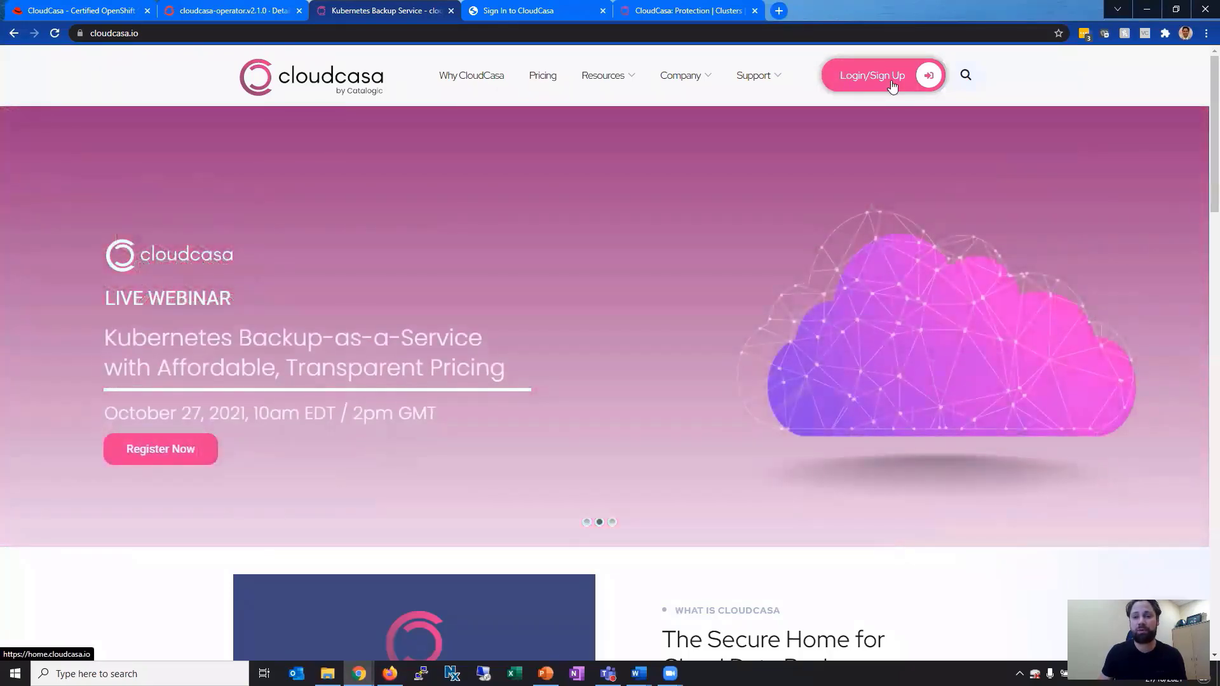
click(513, 19)
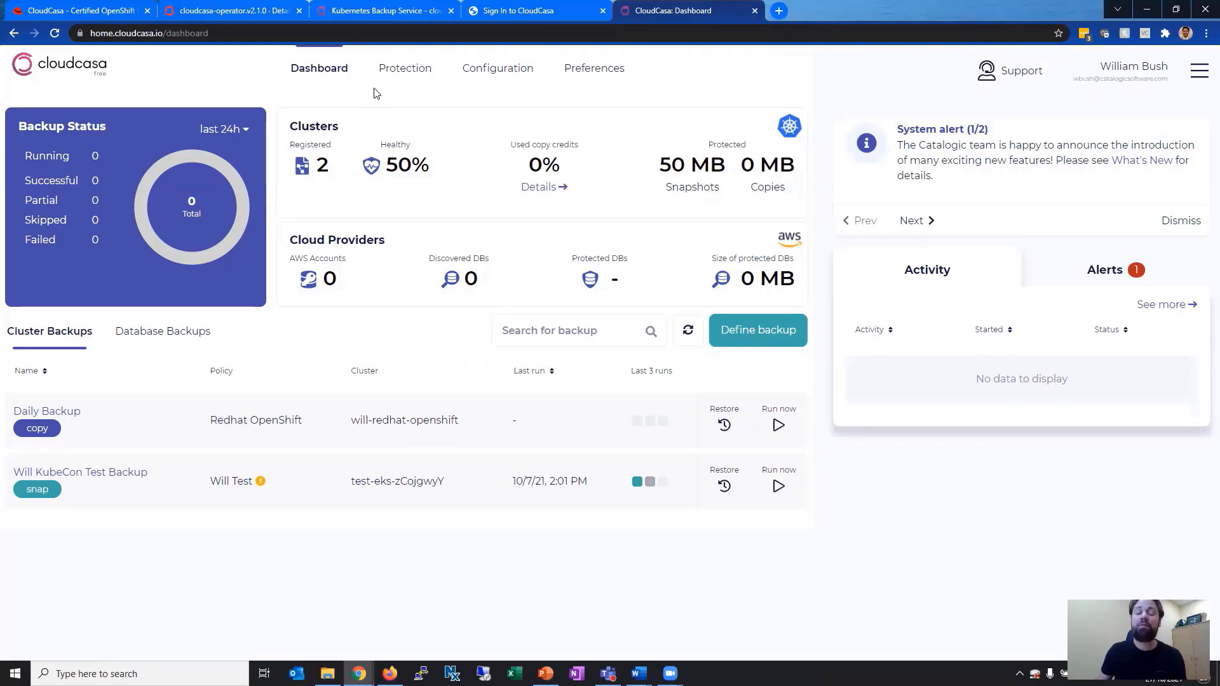
click(406, 82)
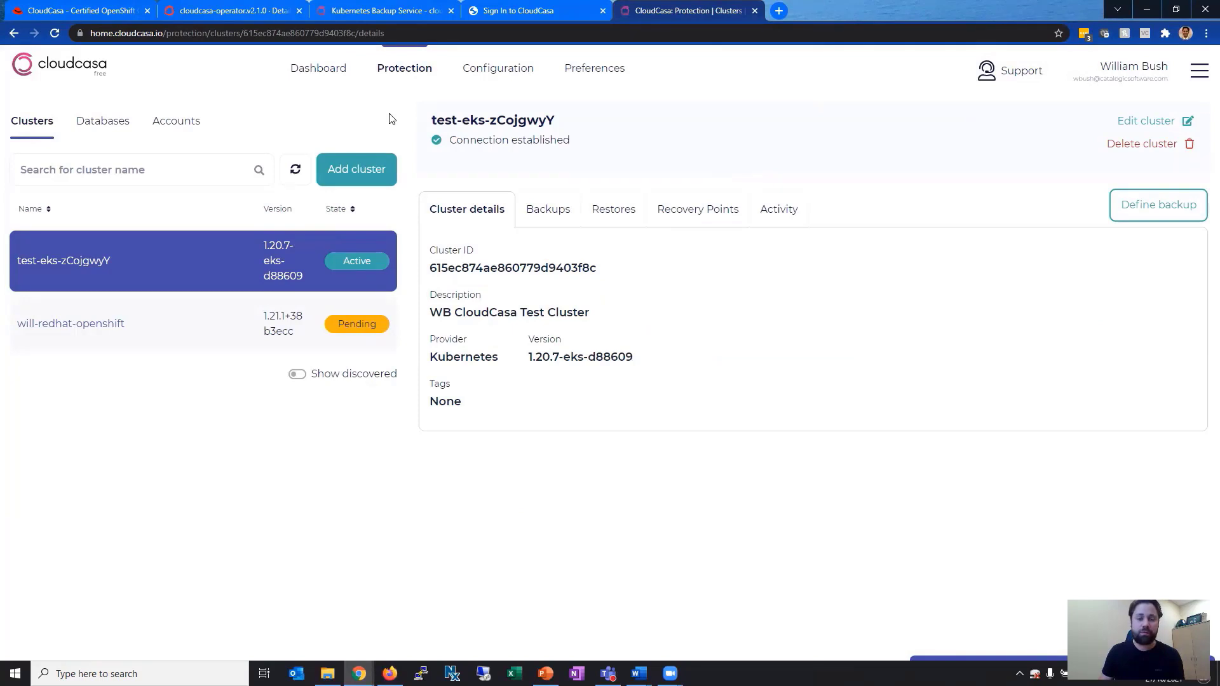
Add a cluster named will-redhat-openshift-cluster, keeping the default destination cloud and region.
click(359, 177)
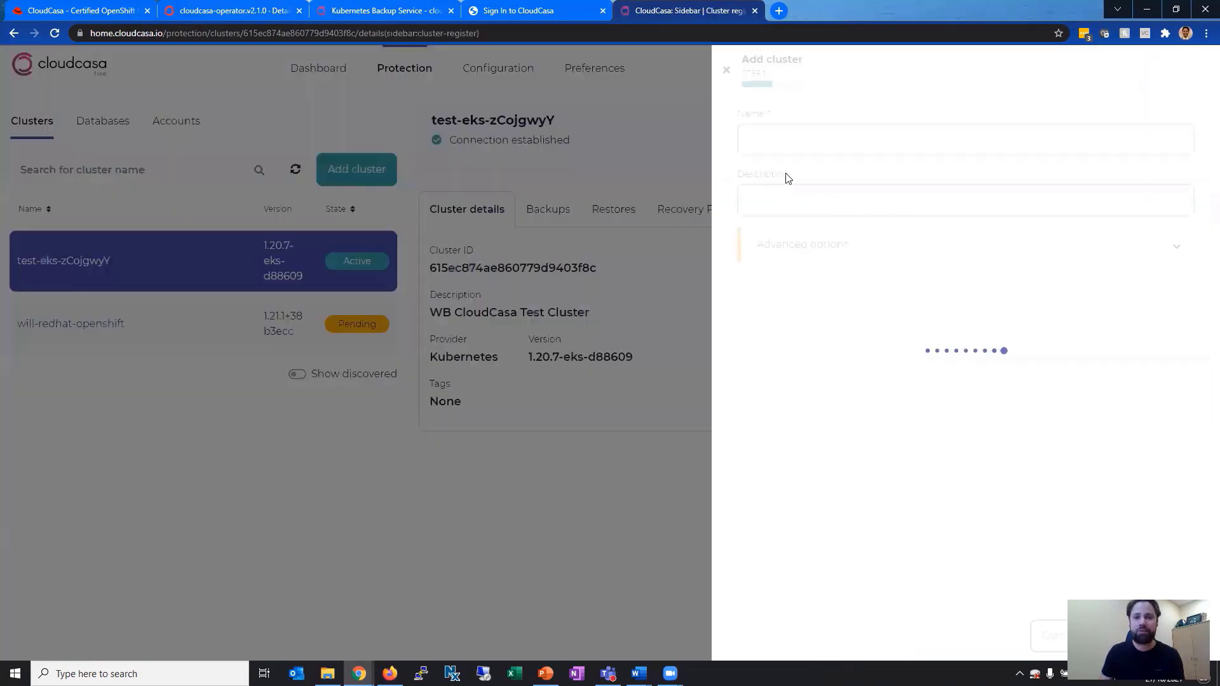
click(775, 127)
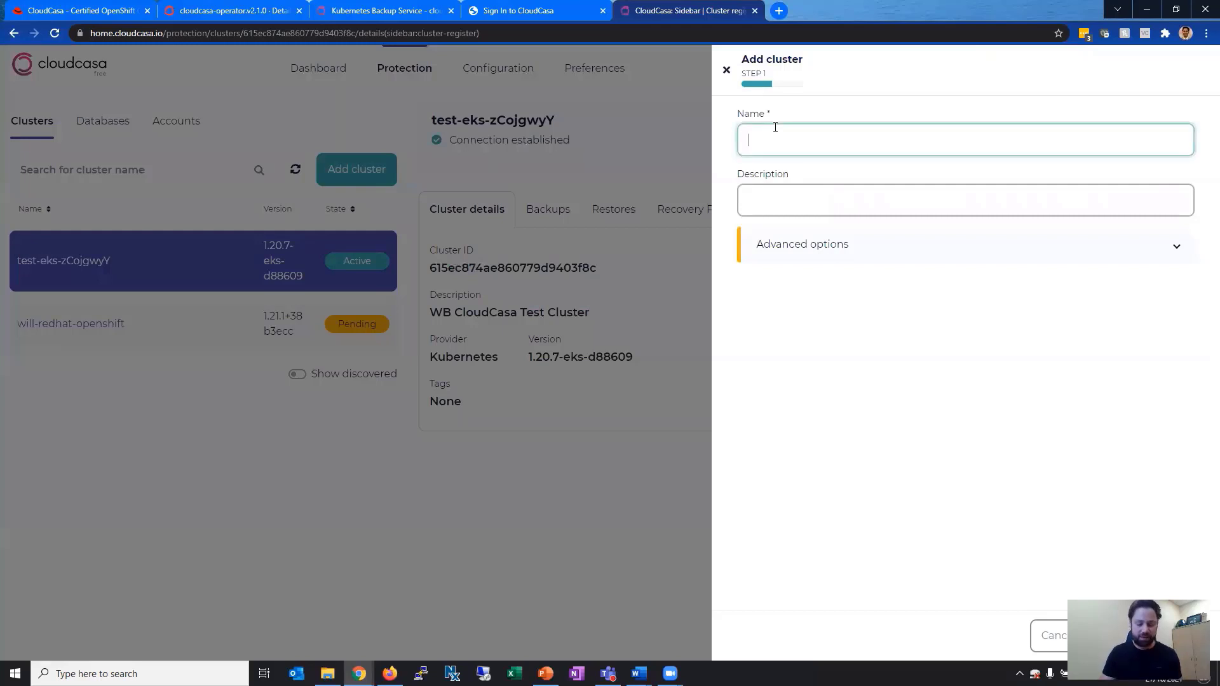
text(will-)
text(redhat-)
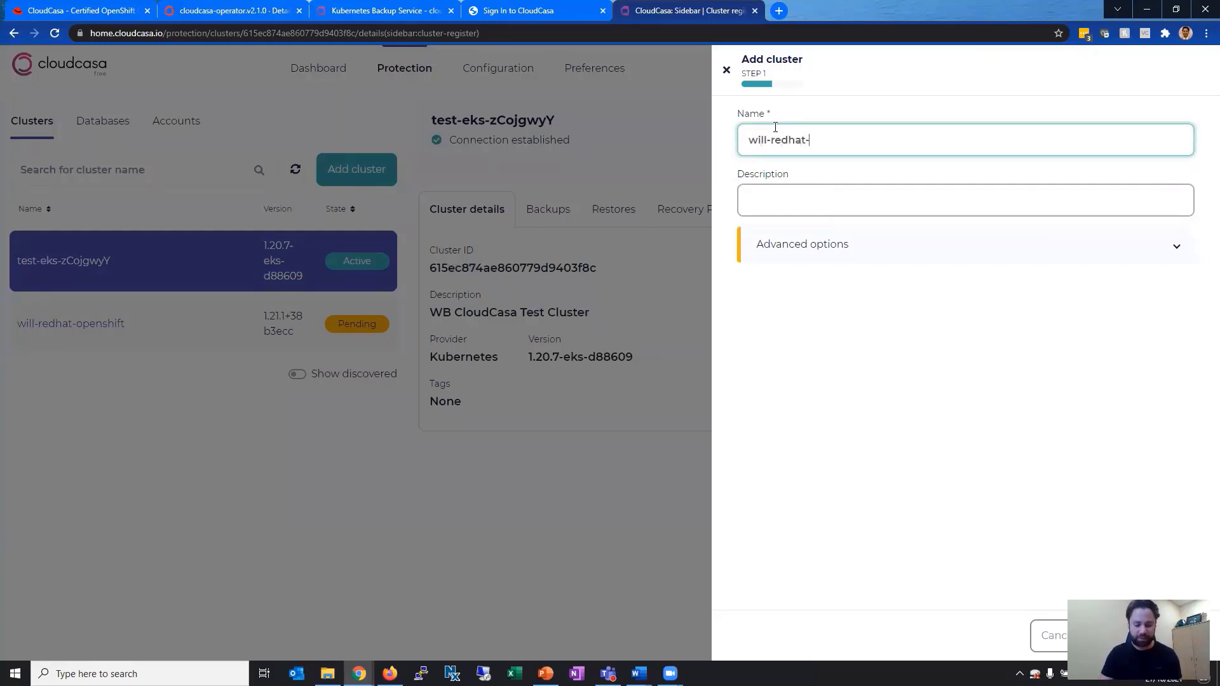
text(openshift-cluster)
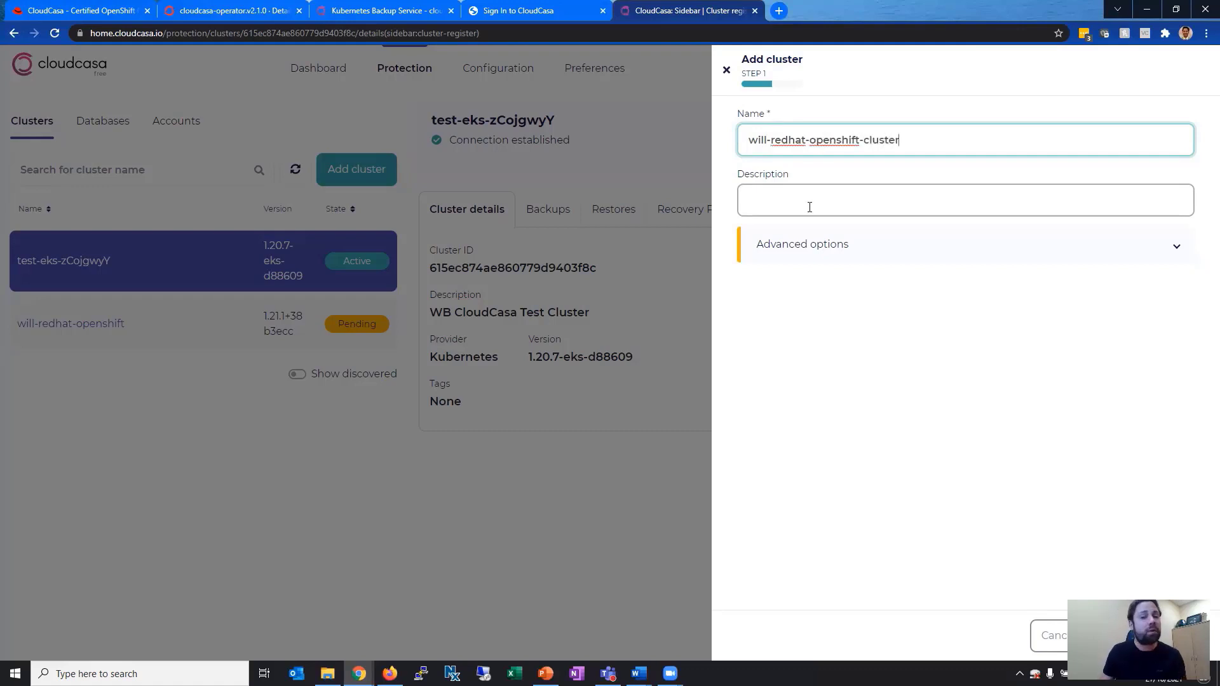
click(826, 245)
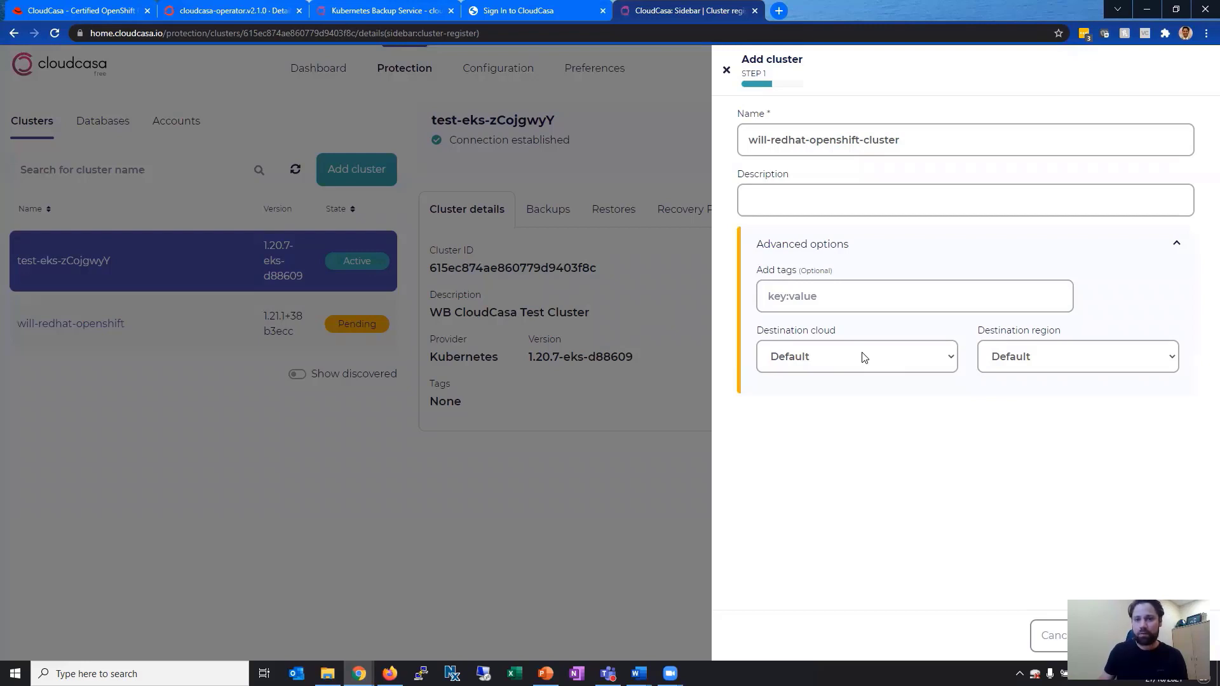
click(1109, 635)
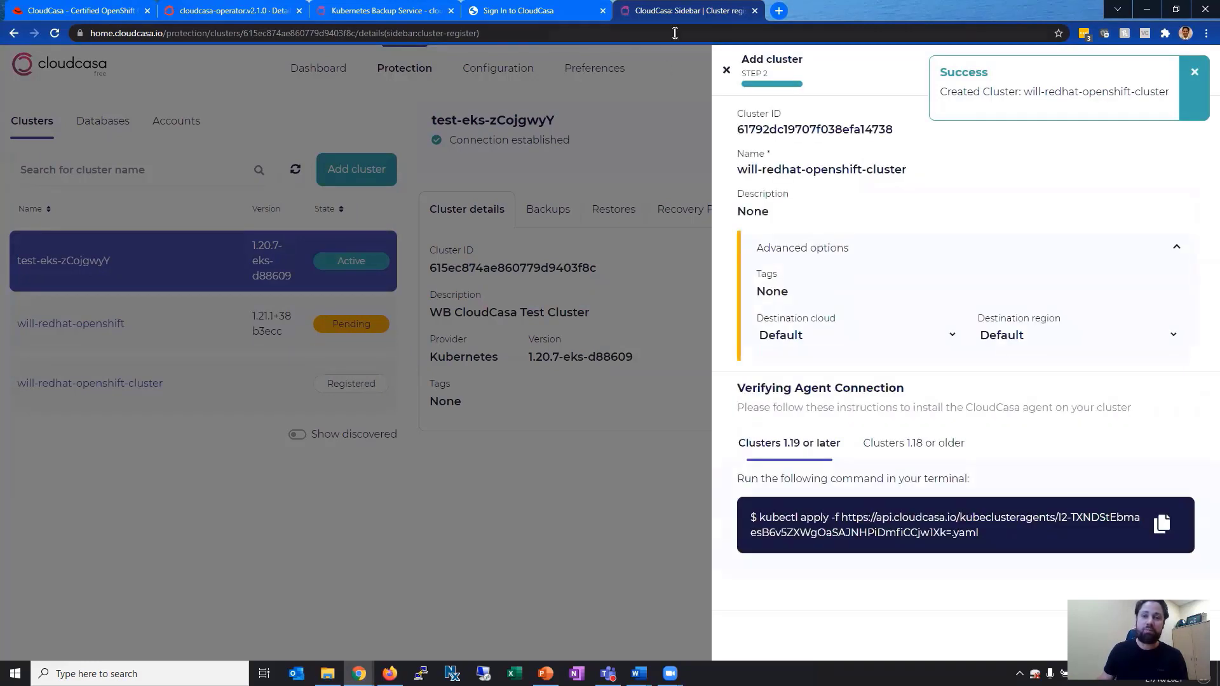
Copy the new cluster's ID from CloudCasa and paste it as the Cluster ID of a new Cloudcasa instance in the OpenShift console.
drag(896, 129, 730, 132)
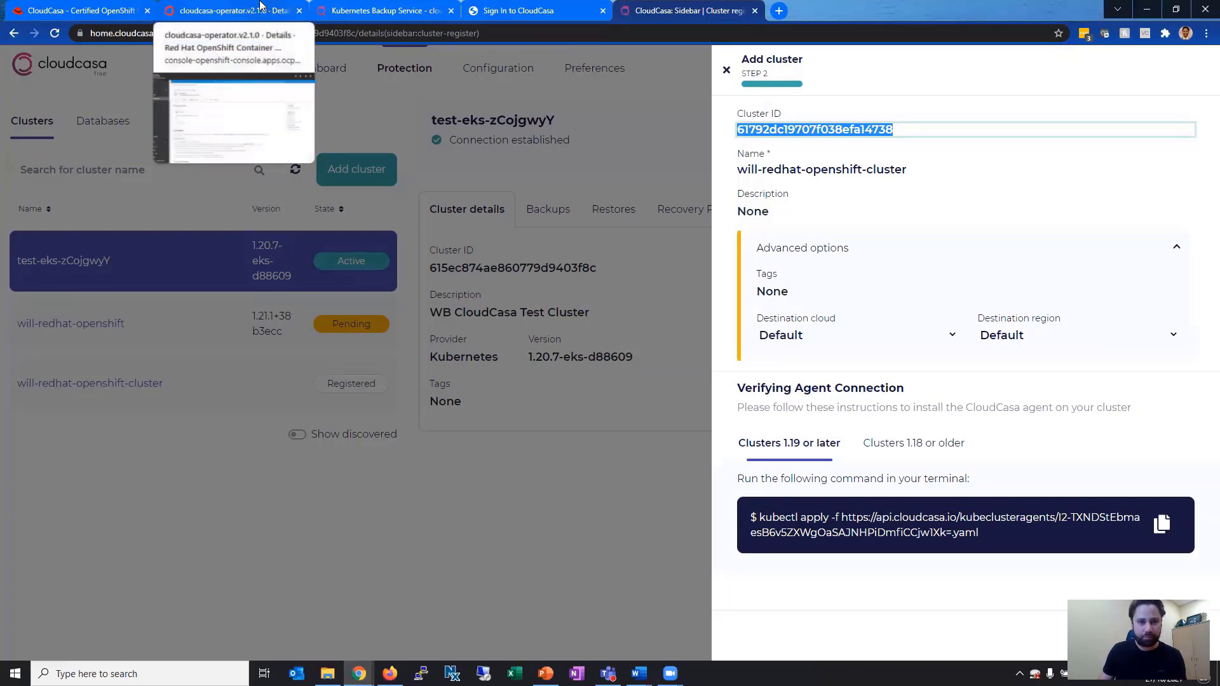
click(260, 7)
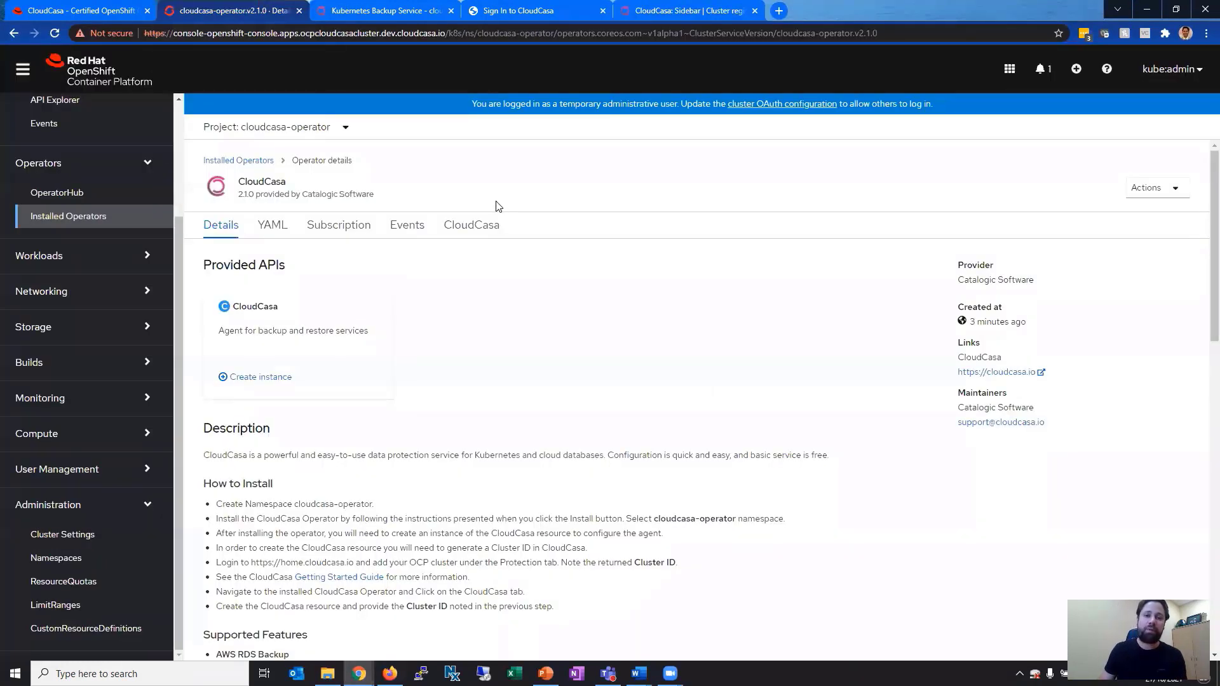
click(484, 233)
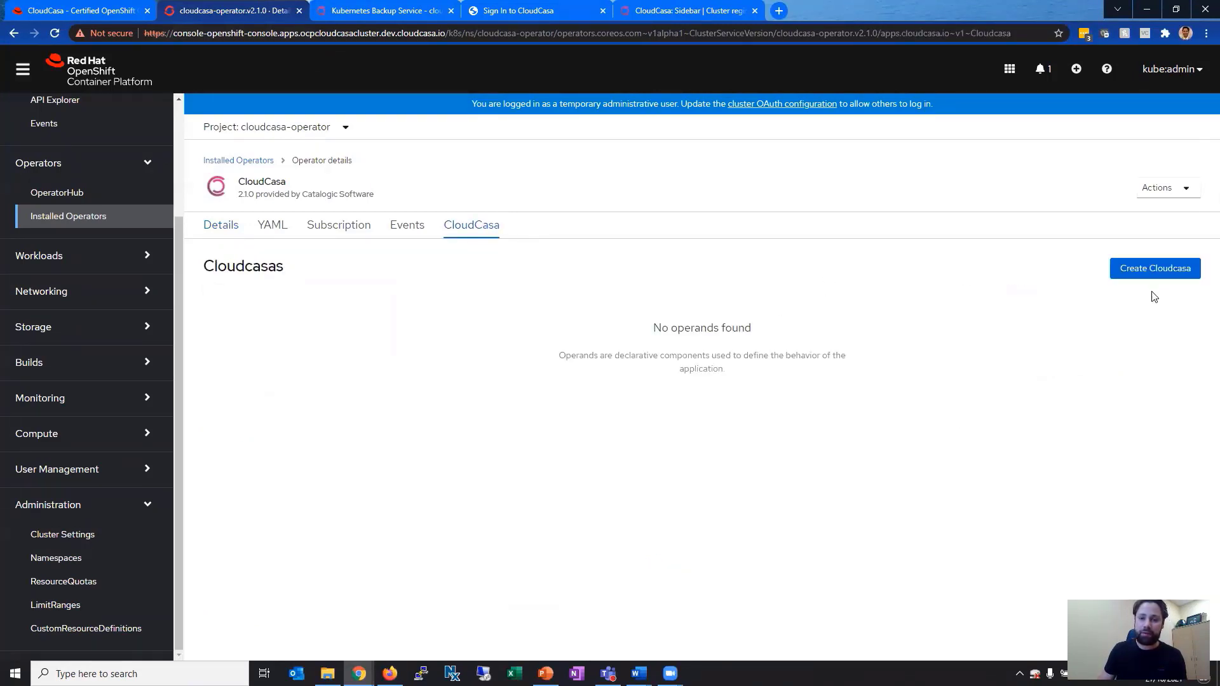
click(1172, 280)
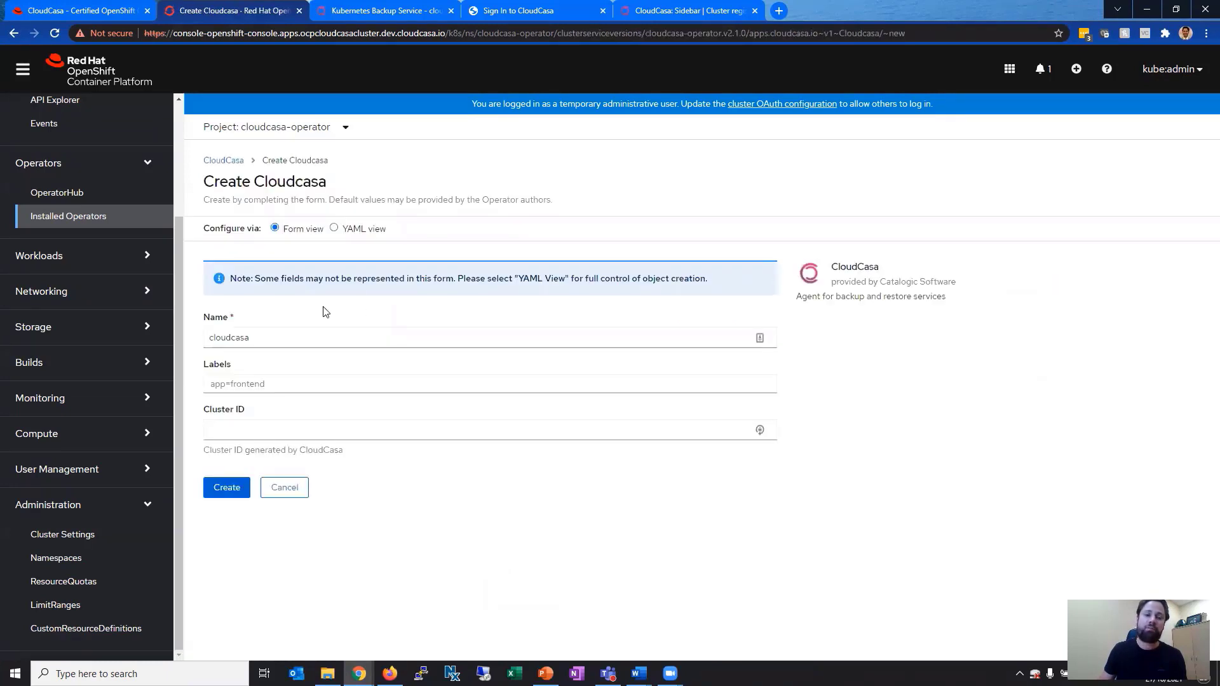
click(257, 337)
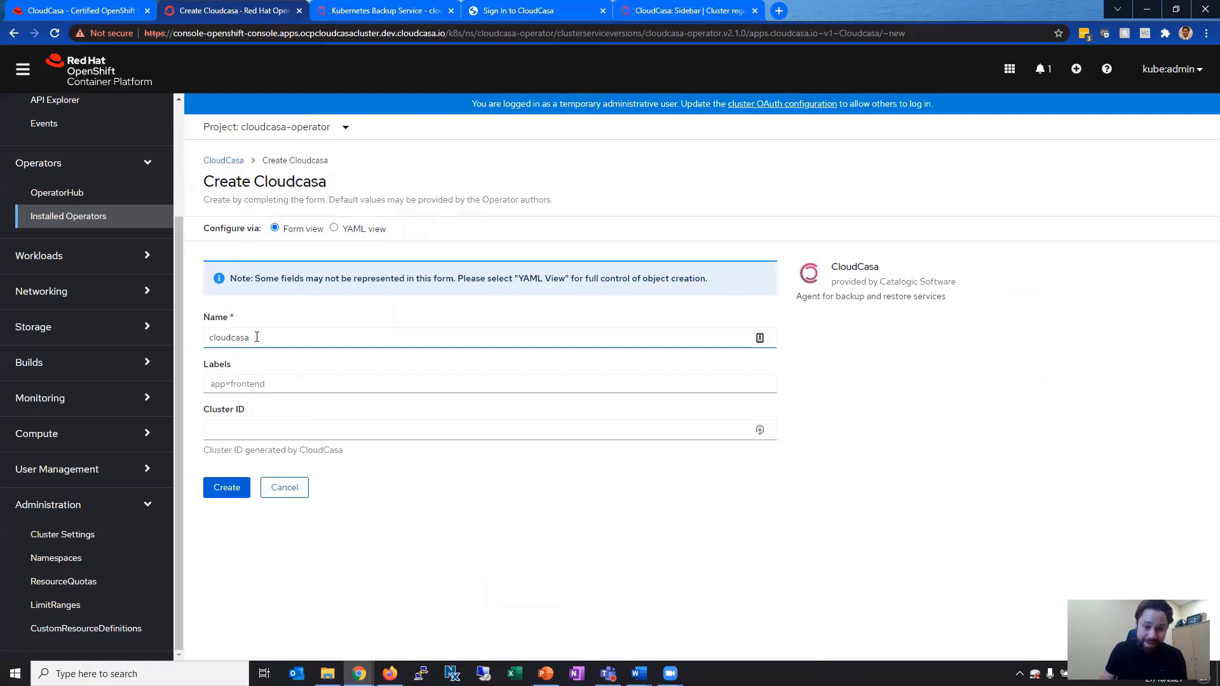
click(238, 432)
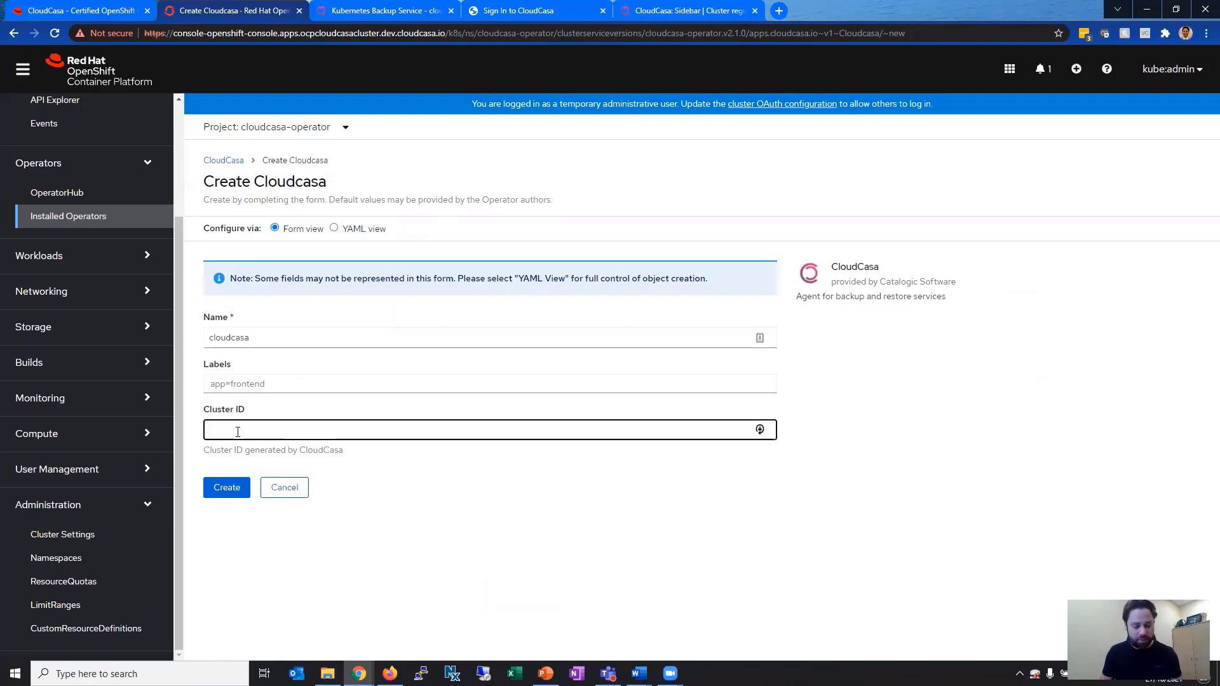
key(ctrl+v)
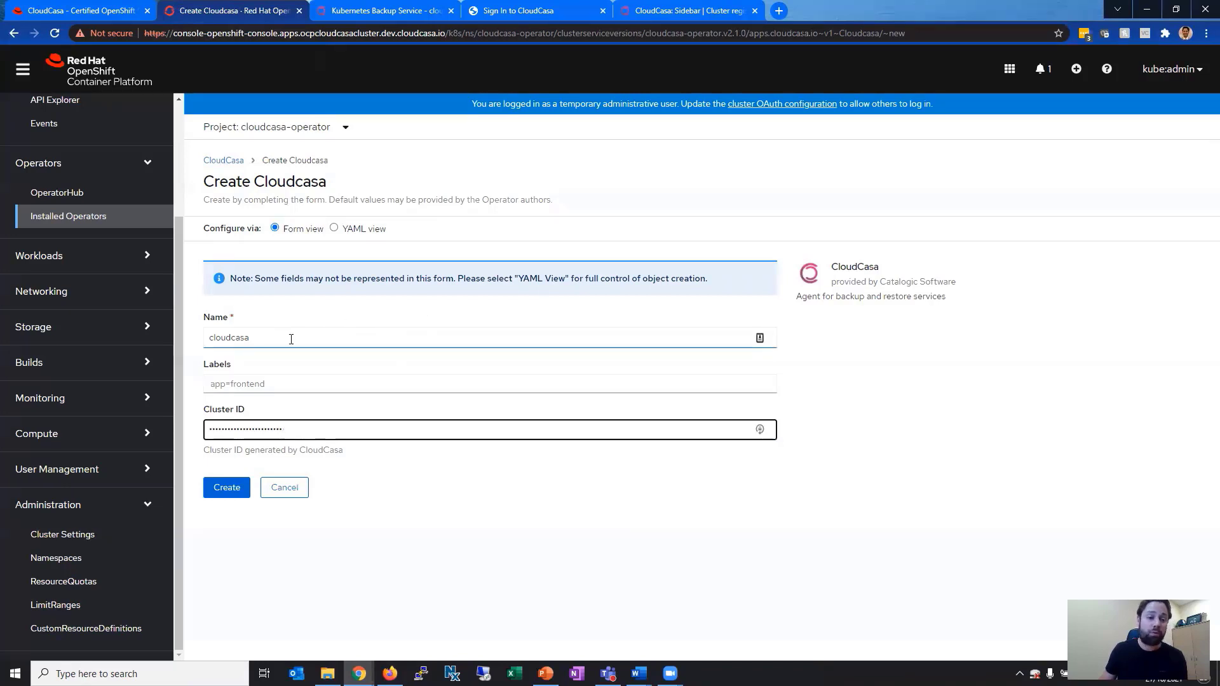
Name the Cloudcasa instance will-redhat-openshift-cluster and create it.
drag(291, 338, 200, 353)
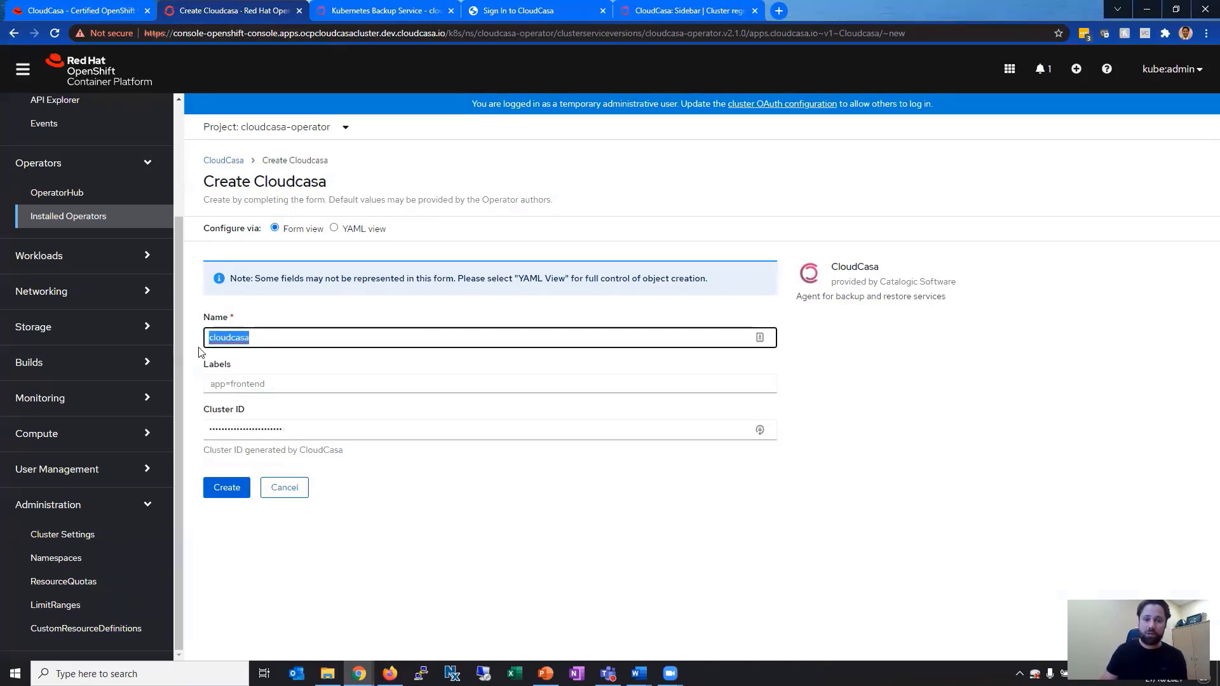
text(example)
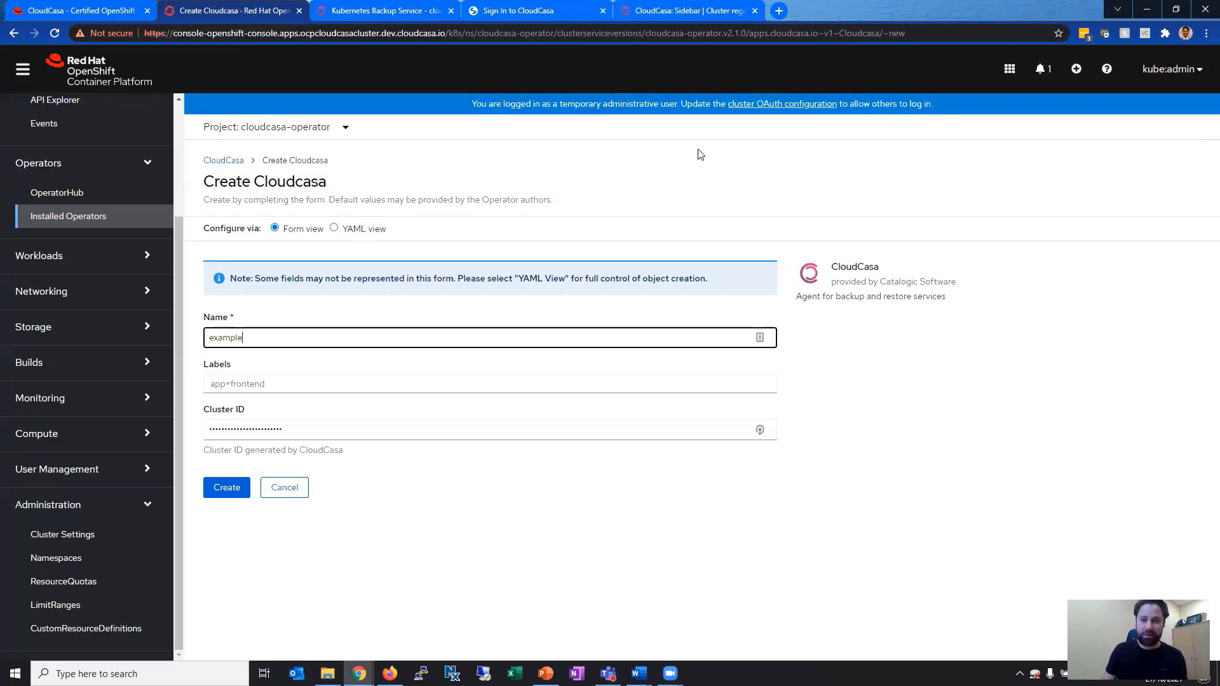
drag(681, 338, 189, 347)
text(will-redhat-openshift-cluster)
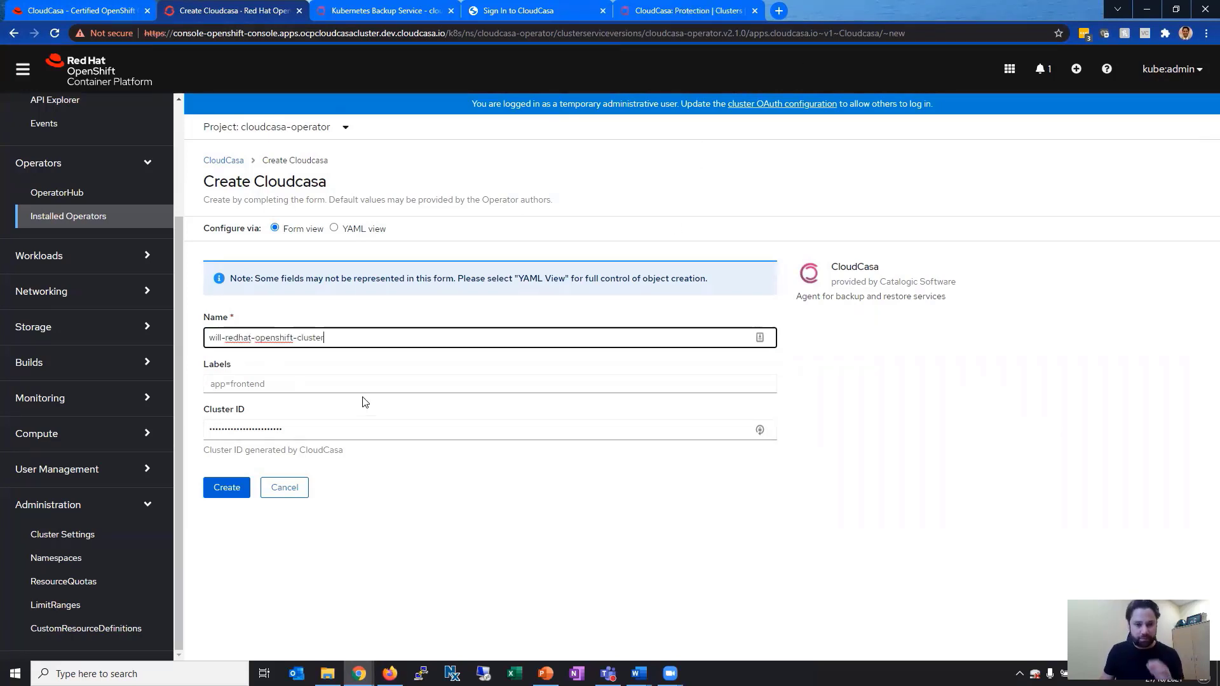
click(244, 492)
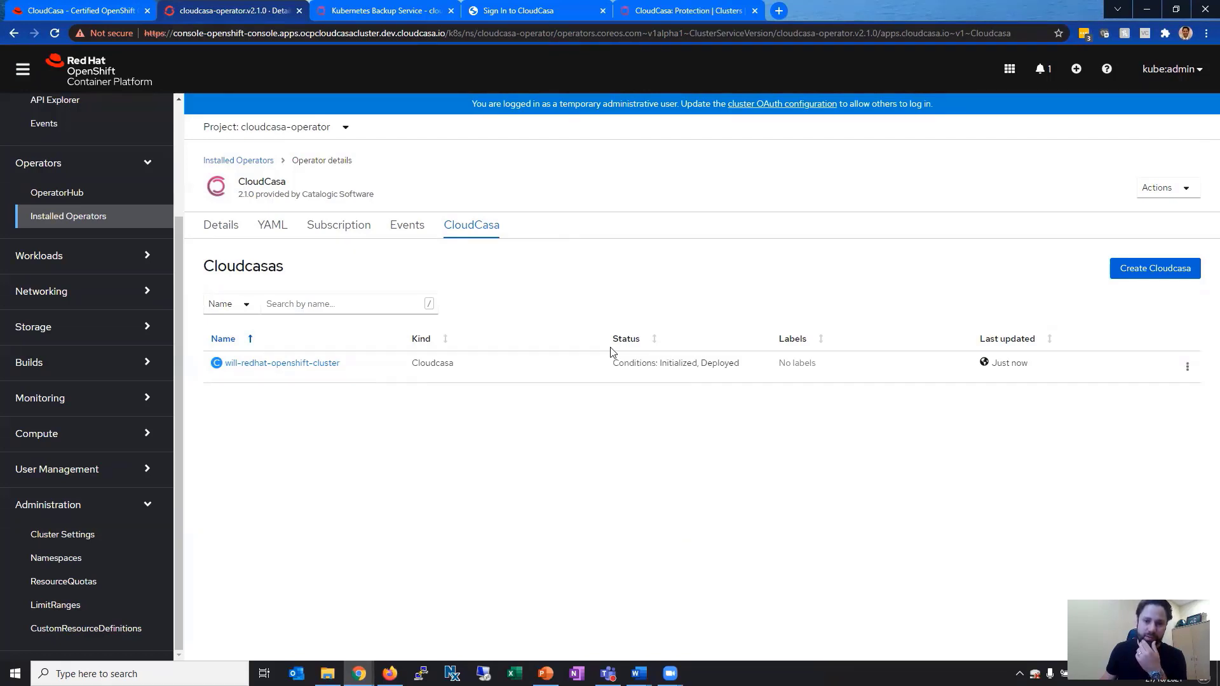
Examine the new Cloudcasa instance's details and deployment conditions, and switch to CloudCasa to view the cluster's registration state.
click(284, 364)
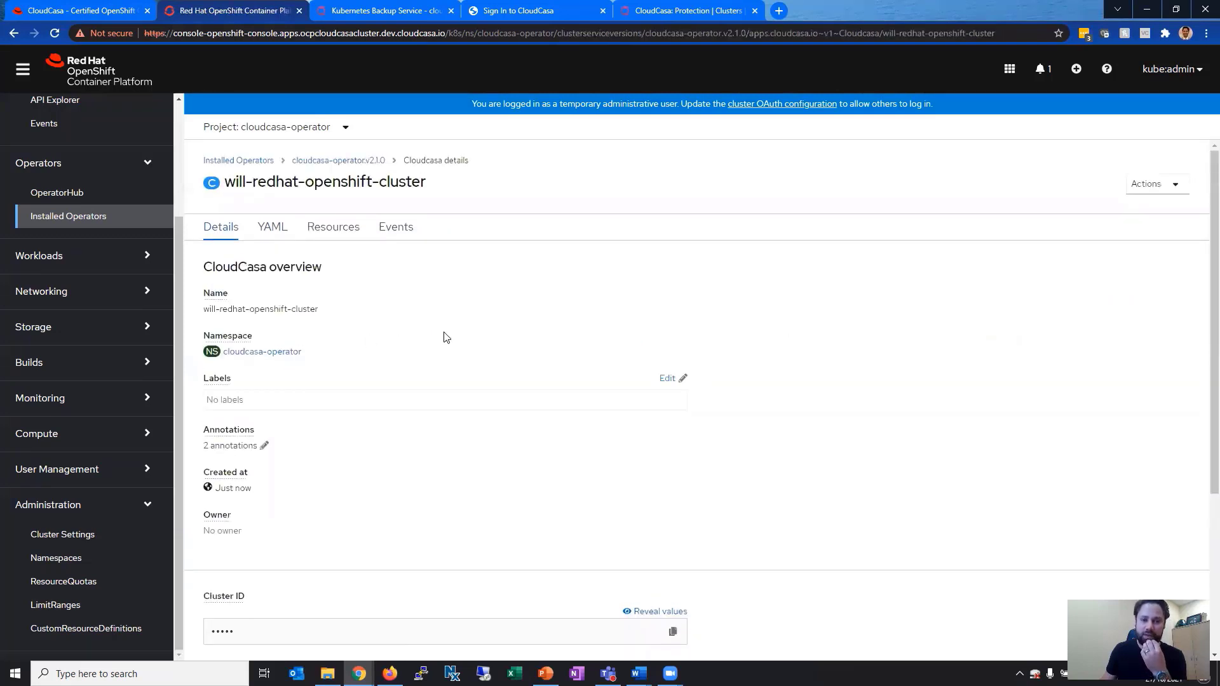
scroll(450, 345, down, 3)
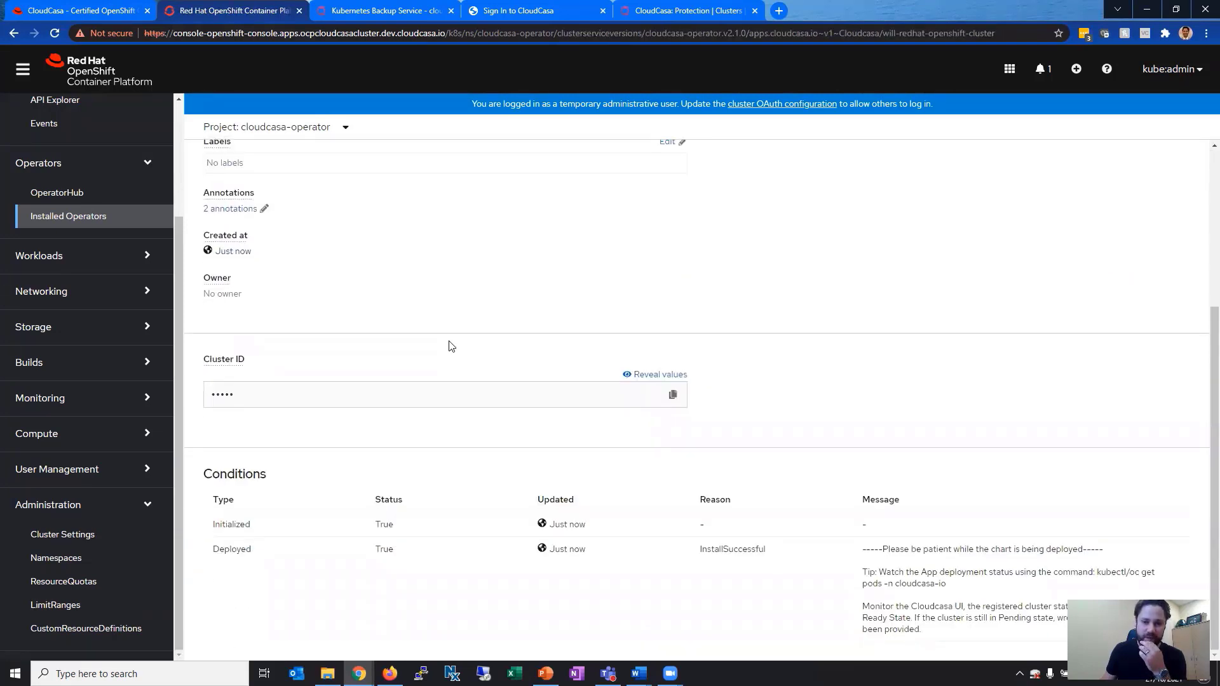
scroll(446, 349, up, 4)
click(736, 18)
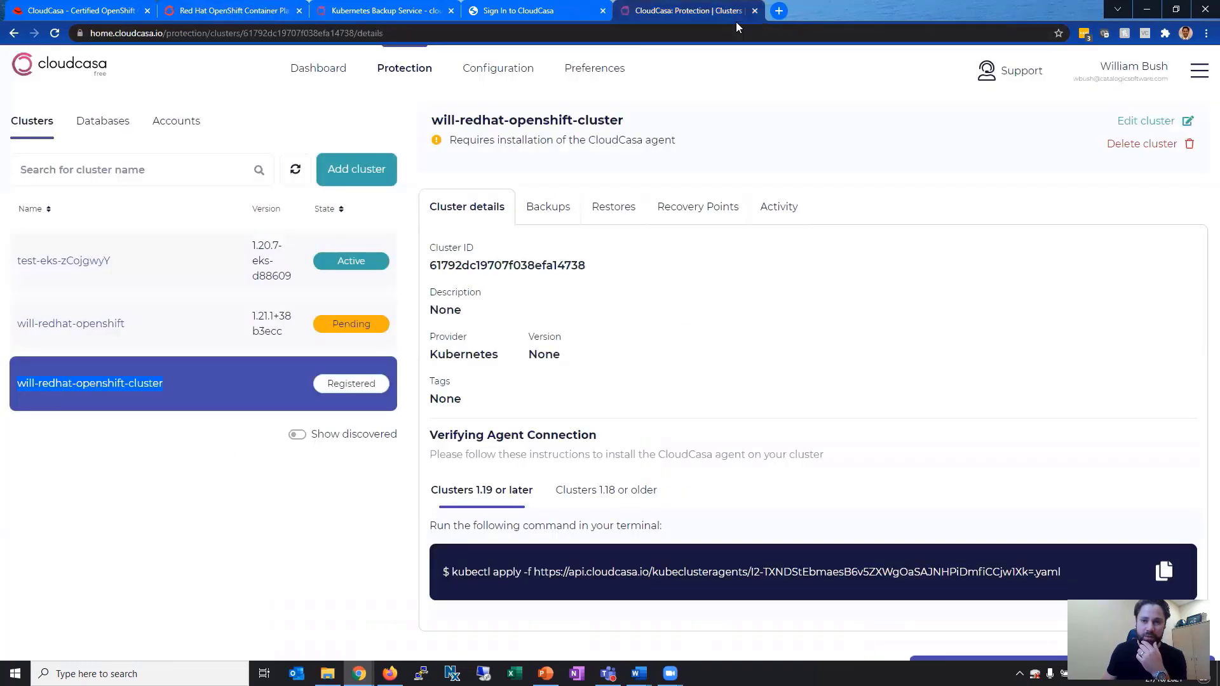